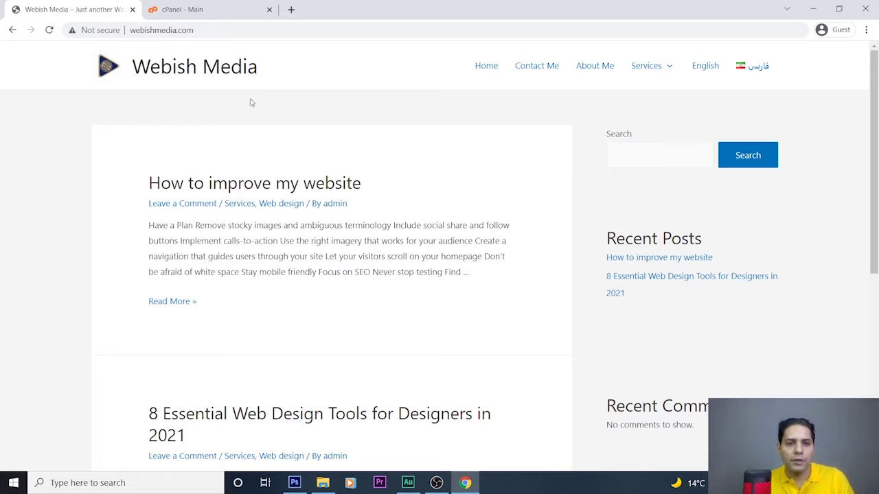
- Switch to the cPanel tab and open the public_html folder in File Manager
click(199, 11)
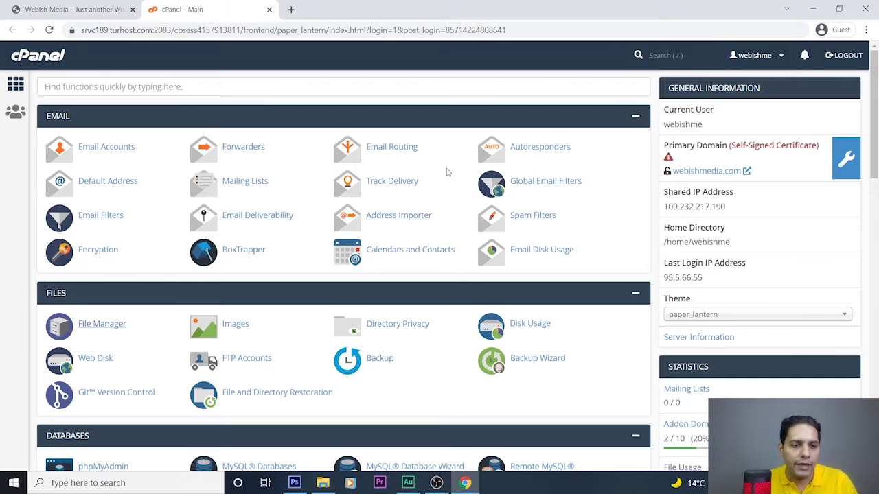
scroll(555, 181, down, 2)
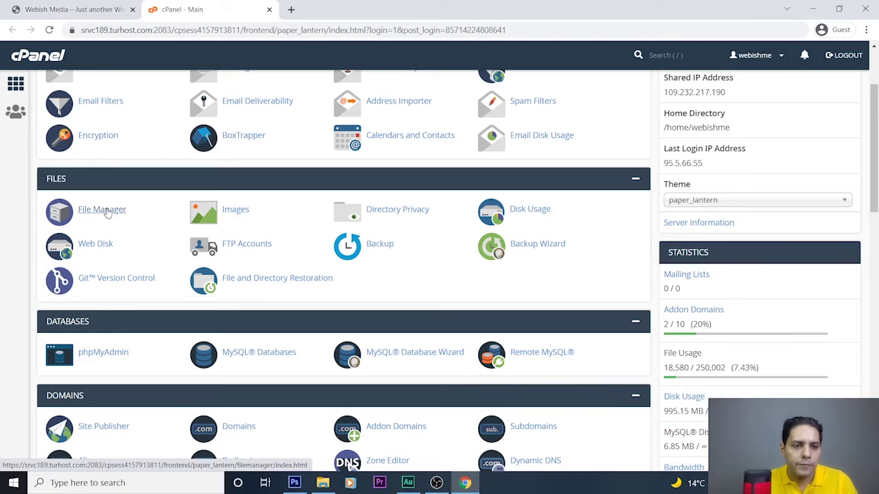
click(106, 213)
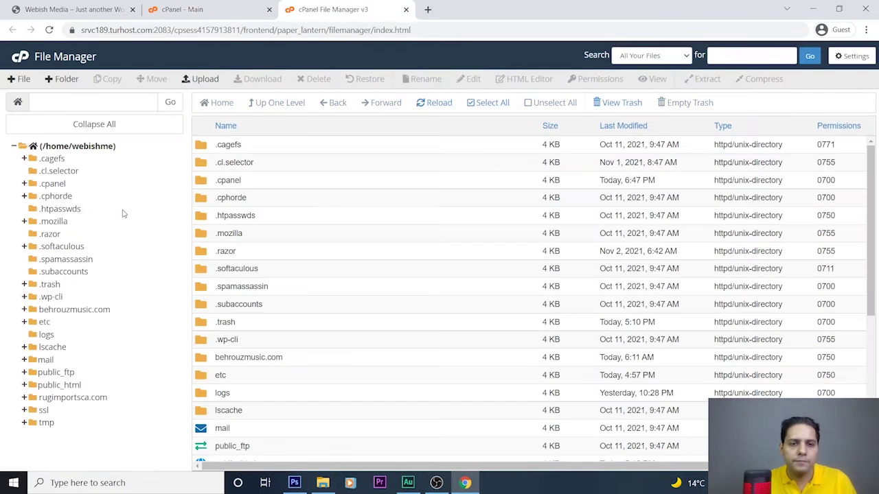
scroll(448, 206, down, 2)
double_click(206, 349)
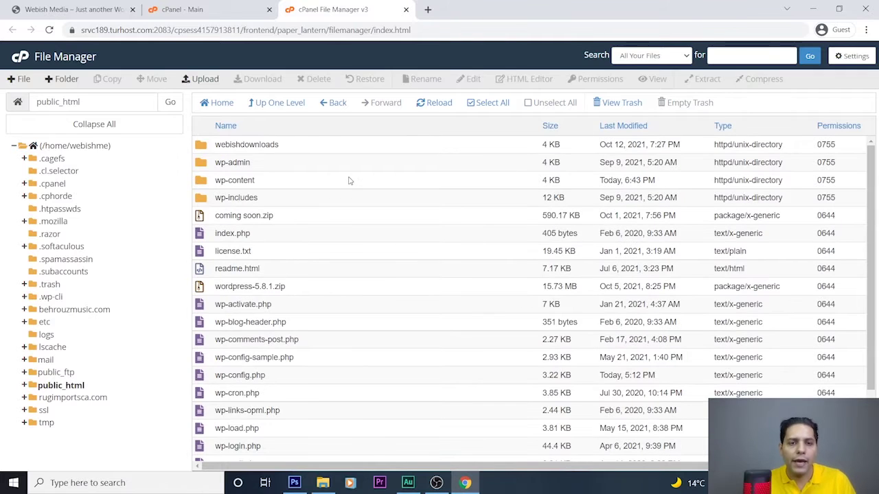
- Compress all files and folders in public_html into a Zip Archive and dismiss the compression results
click(488, 103)
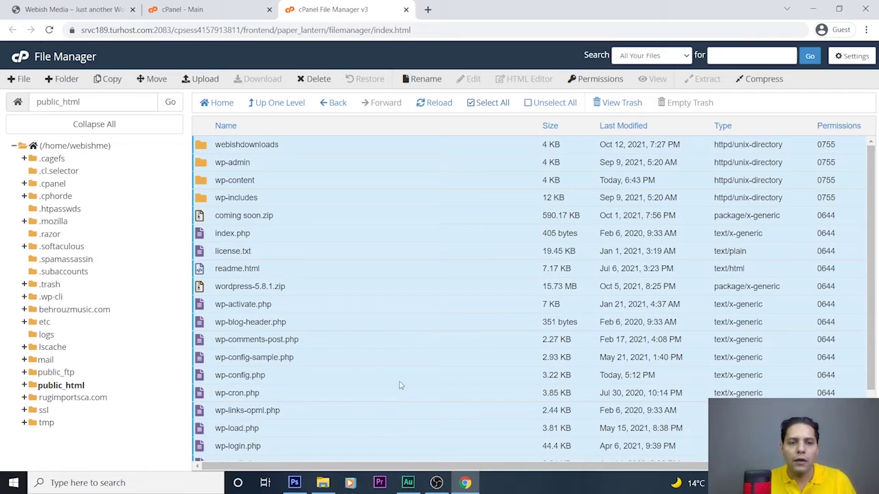
scroll(601, 291, down, 2)
scroll(602, 292, up, 2)
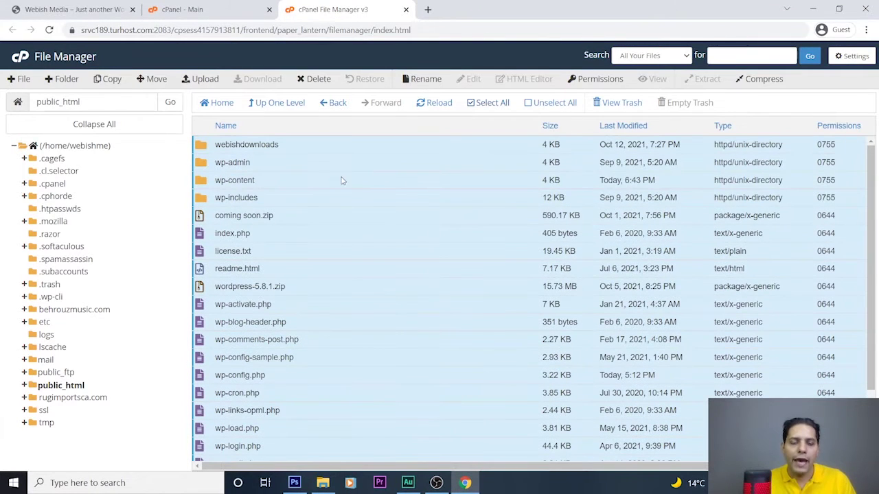
right_click(332, 166)
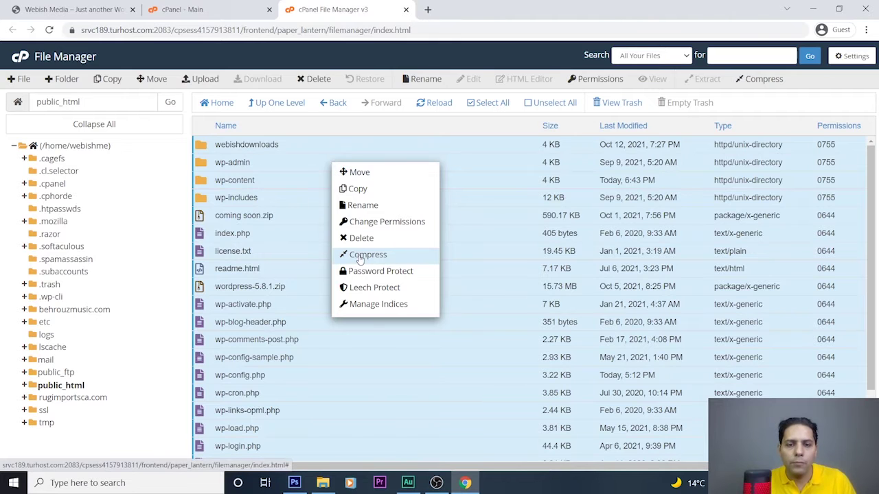
click(360, 254)
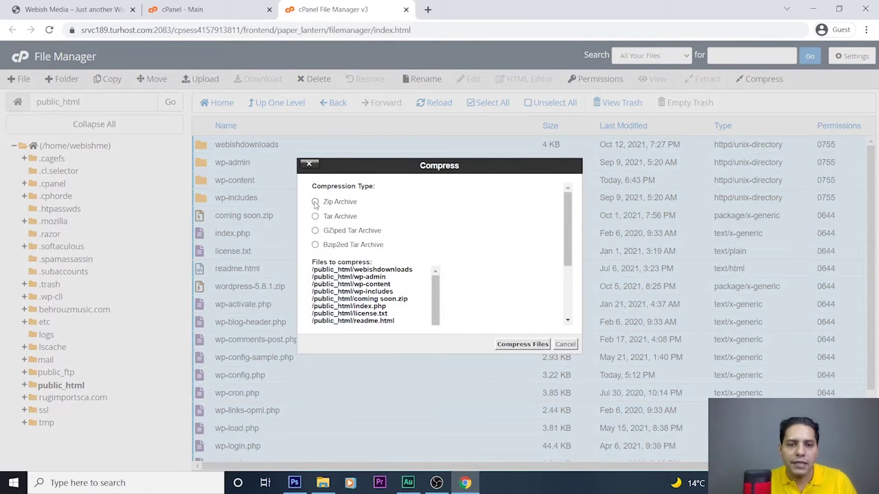
click(520, 347)
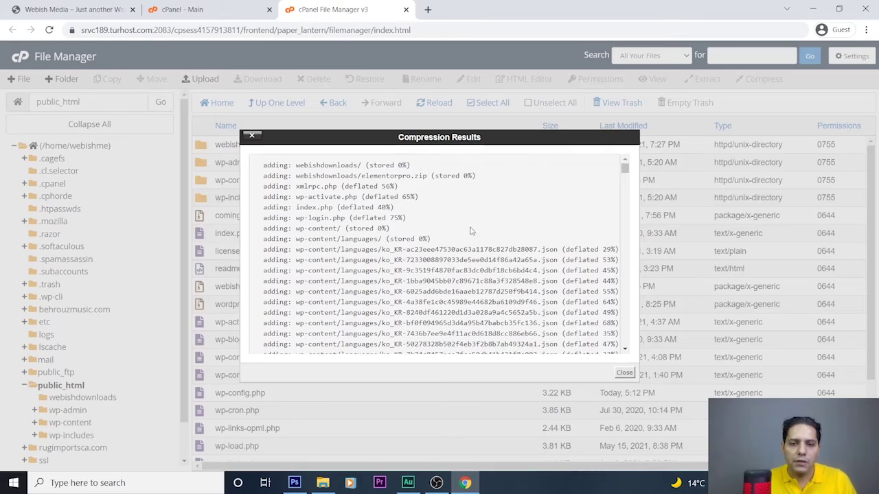
scroll(467, 227, down, 15)
scroll(404, 261, down, 5)
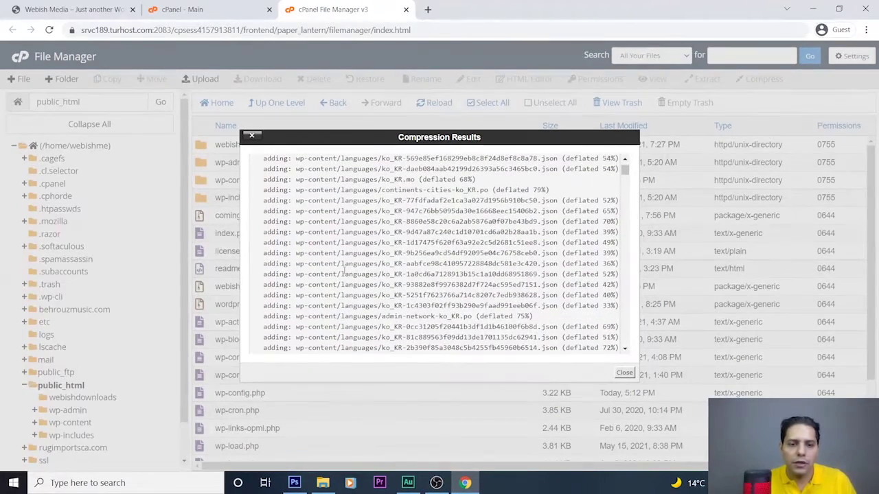
scroll(405, 265, down, 8)
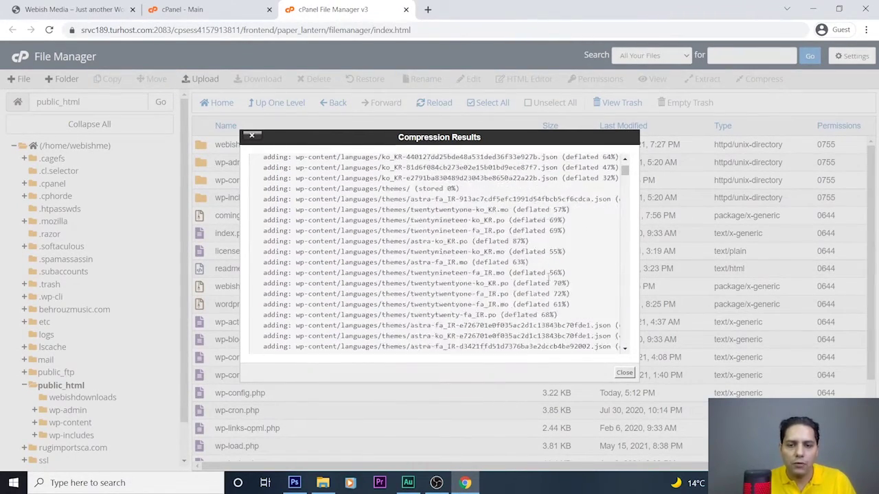
scroll(537, 283, down, 6)
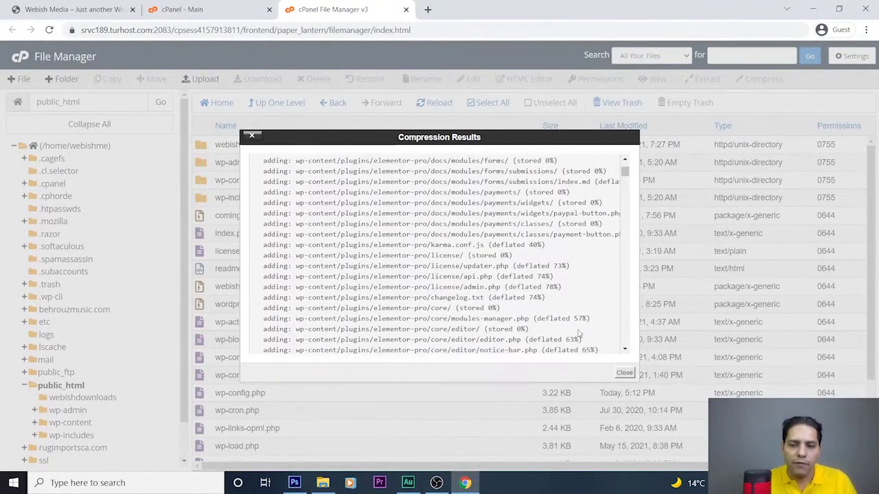
click(624, 374)
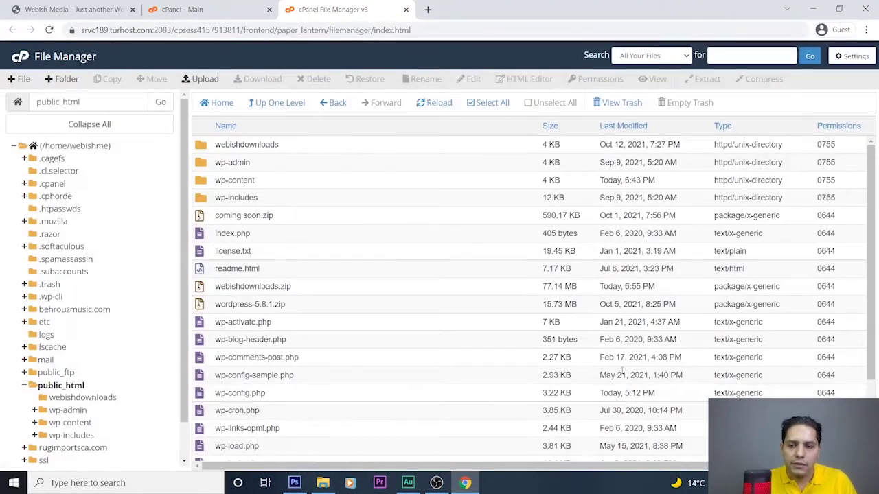
- Download the webishdownloads.zip archive from public_html to the computer
scroll(536, 271, down, 3)
scroll(510, 266, up, 3)
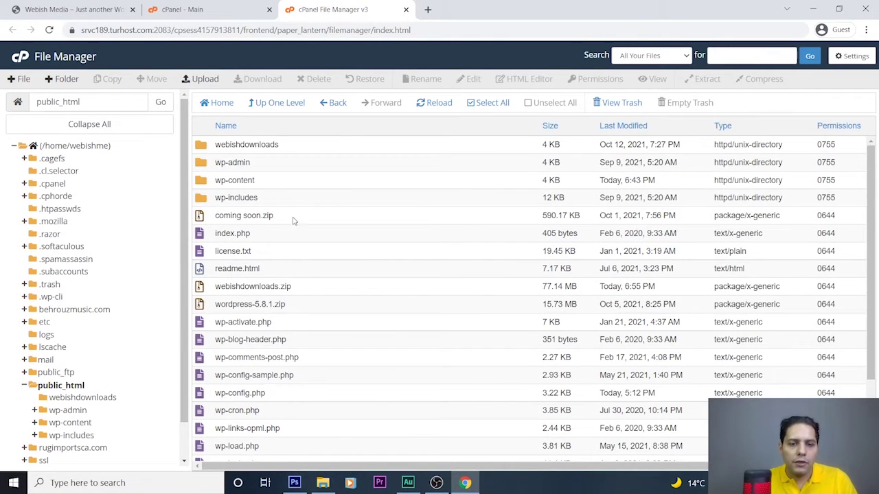
click(210, 287)
right_click(221, 288)
click(256, 298)
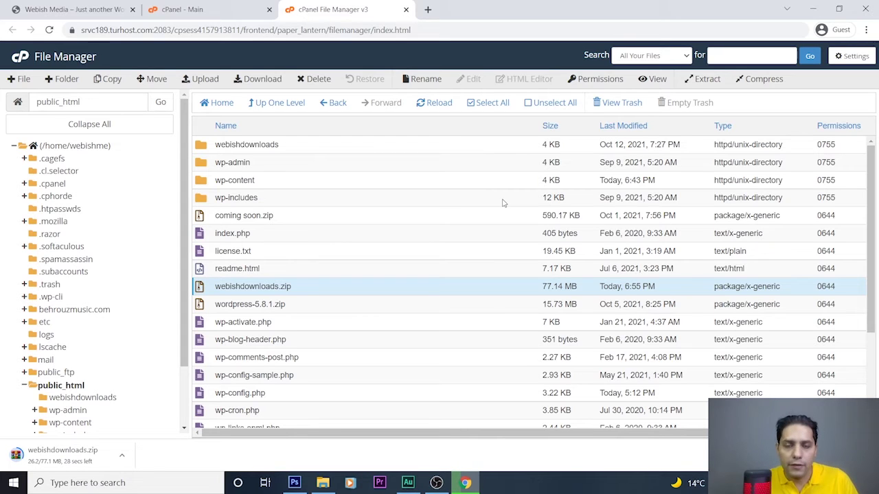
- Return to the cPanel main page and open the webishme_db10 database in phpMyAdmin
click(211, 11)
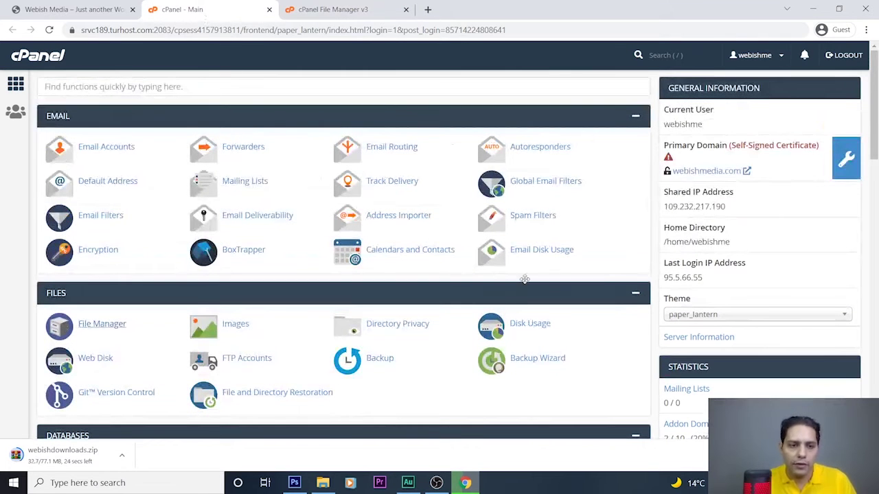
scroll(543, 288, down, 3)
scroll(501, 260, down, 1)
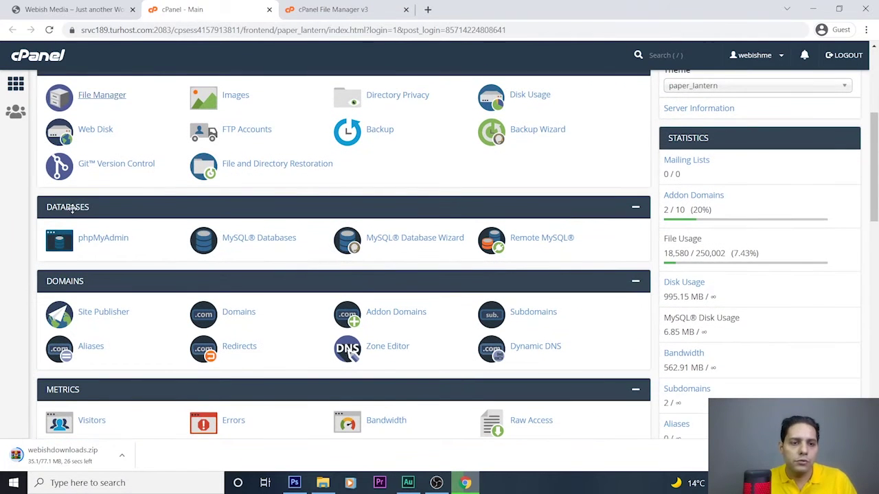
click(108, 240)
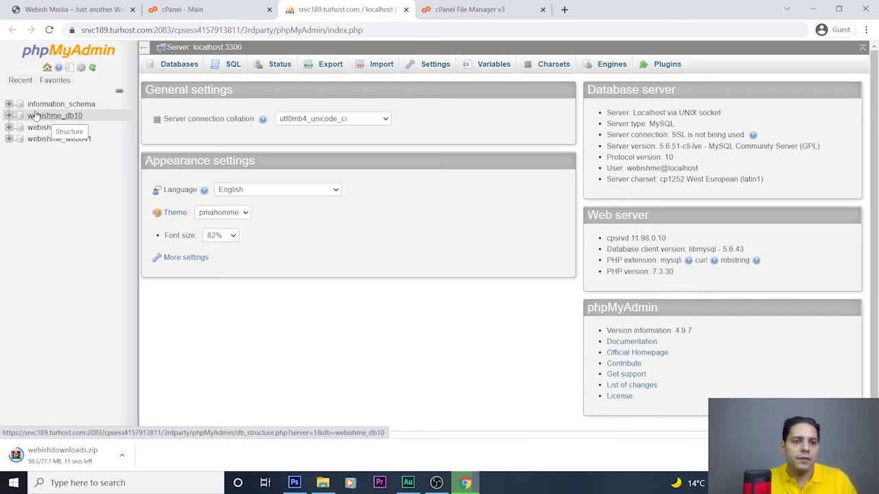
click(30, 116)
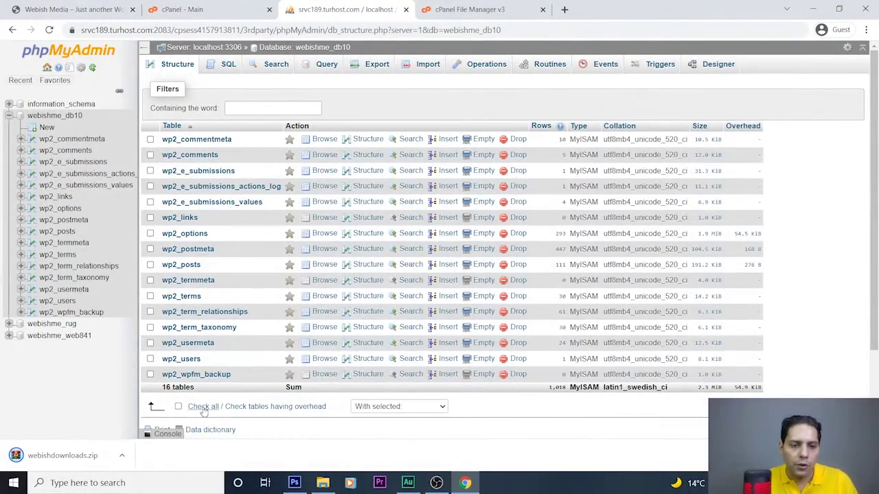
- Export all tables of the webishme_db10 database with the Quick method in SQL format
click(179, 406)
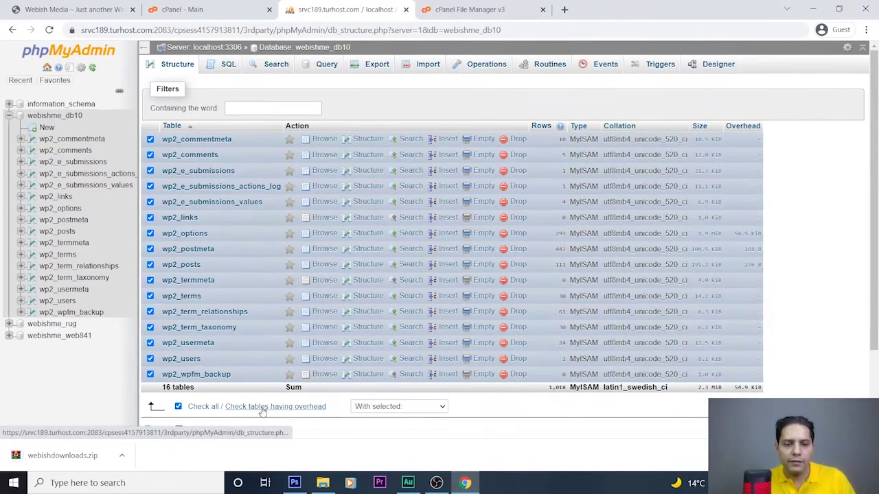
click(441, 407)
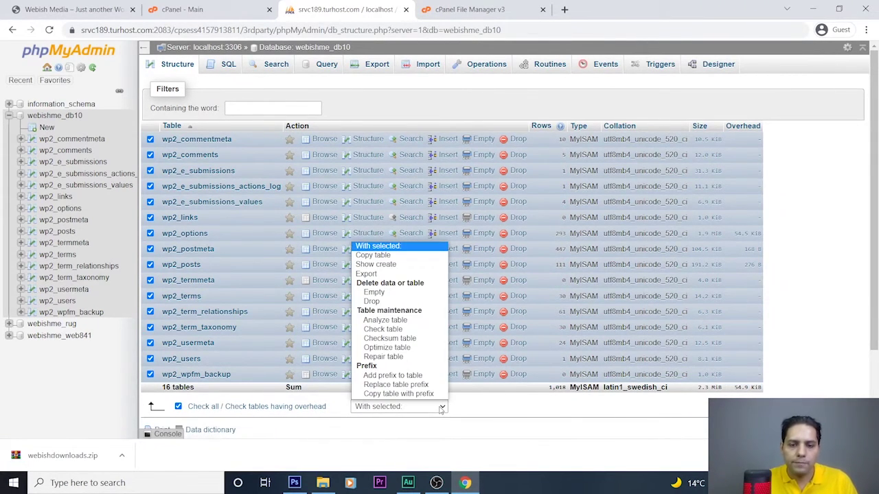
click(376, 277)
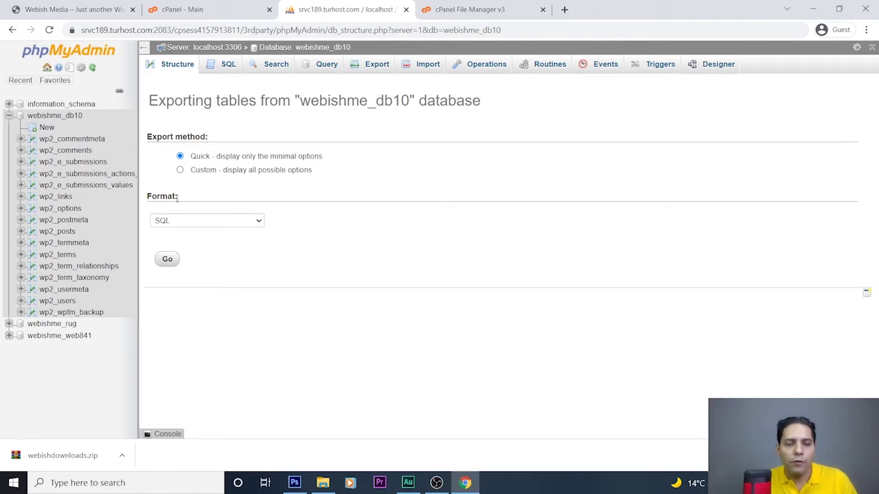
click(188, 221)
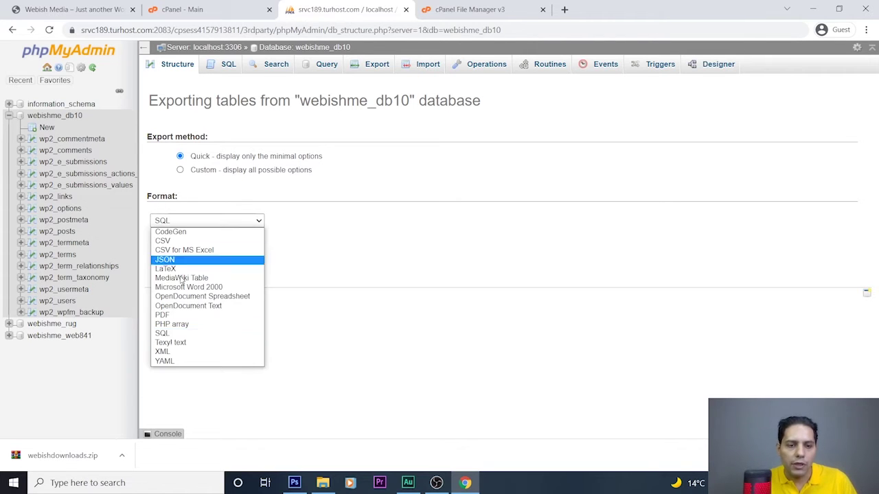
click(171, 335)
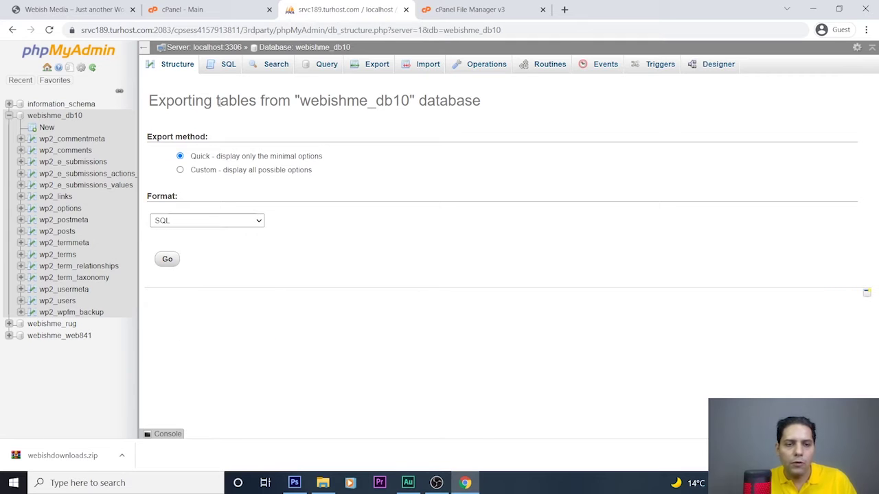
click(167, 260)
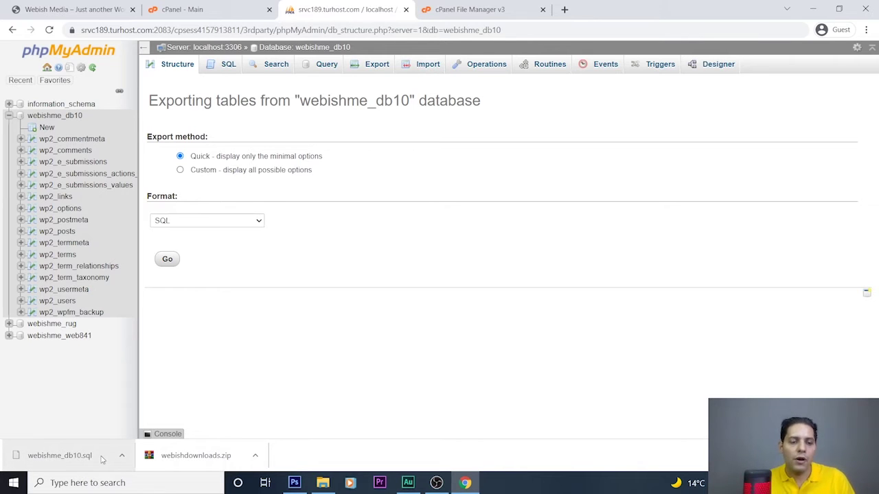
- Check the downloaded webishme_db10.sql and webishdownloads.zip in the browser's download list, and show the desktop
key(ctrl+j)
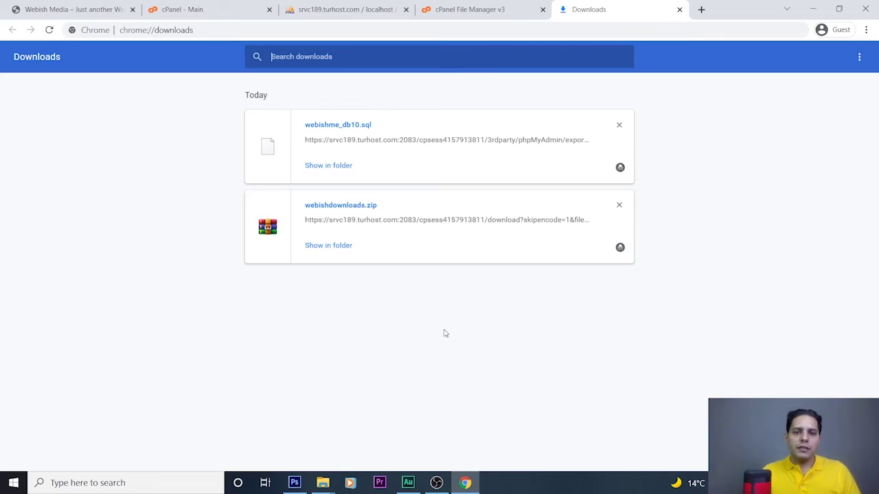
key(super+d)
double_click(108, 302)
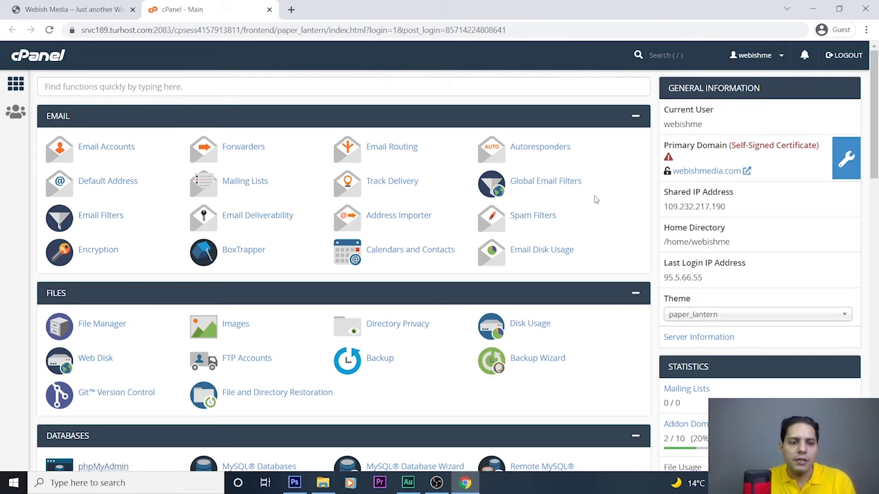
- Launch phpMyAdmin again from the cPanel Databases section and show the tables of webishme_db10
scroll(592, 199, down, 3)
scroll(562, 226, up, 3)
scroll(516, 265, down, 1)
scroll(516, 265, down, 2)
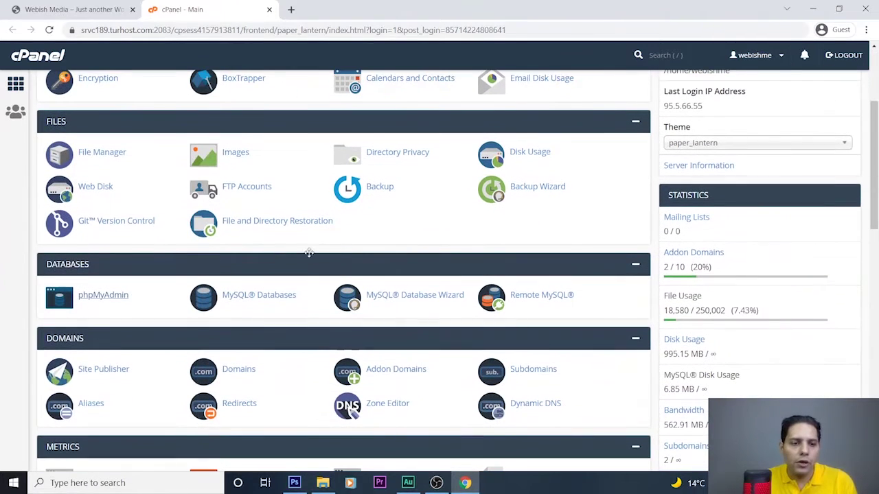
click(106, 296)
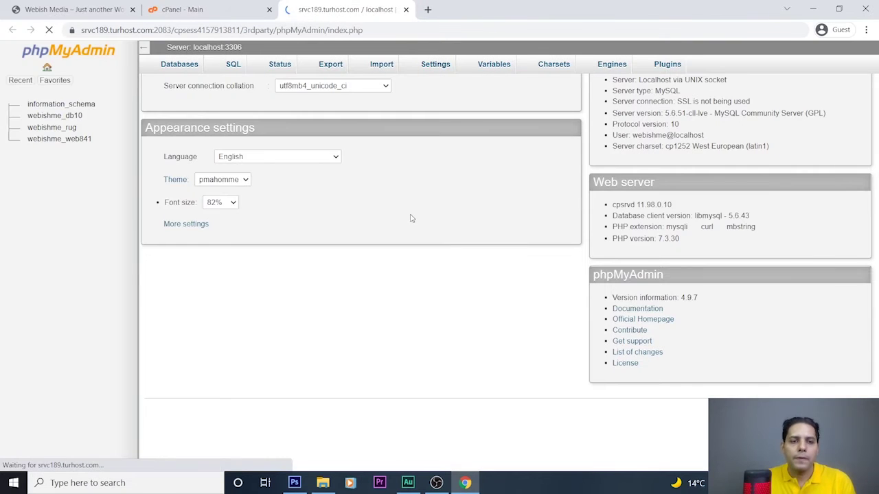
click(52, 117)
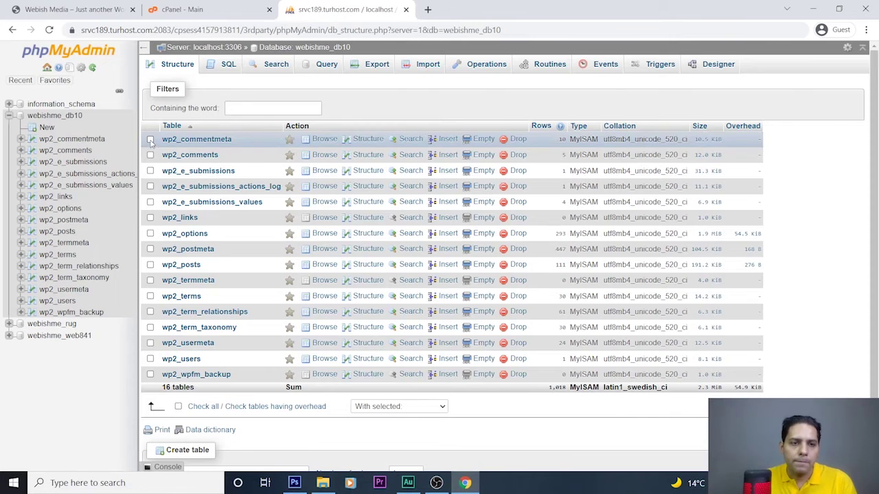
- Drop all tables from the webishme_db10 database and accept the DROP TABLE query
click(199, 406)
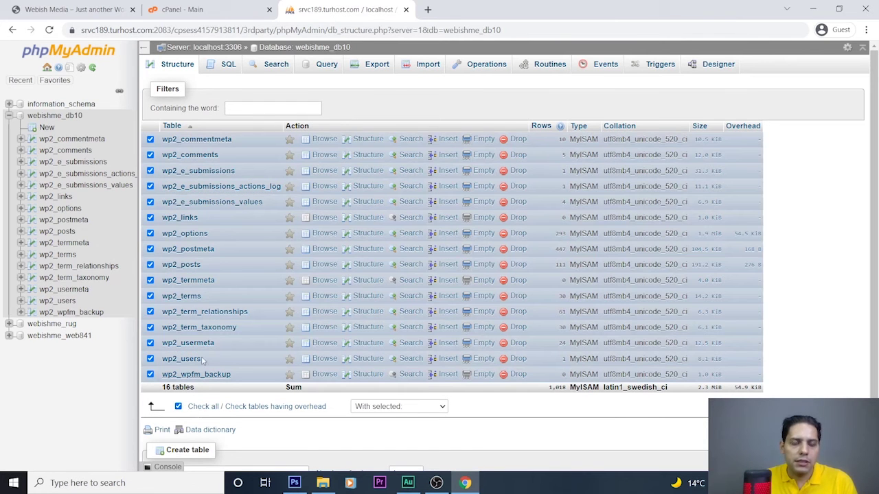
click(404, 407)
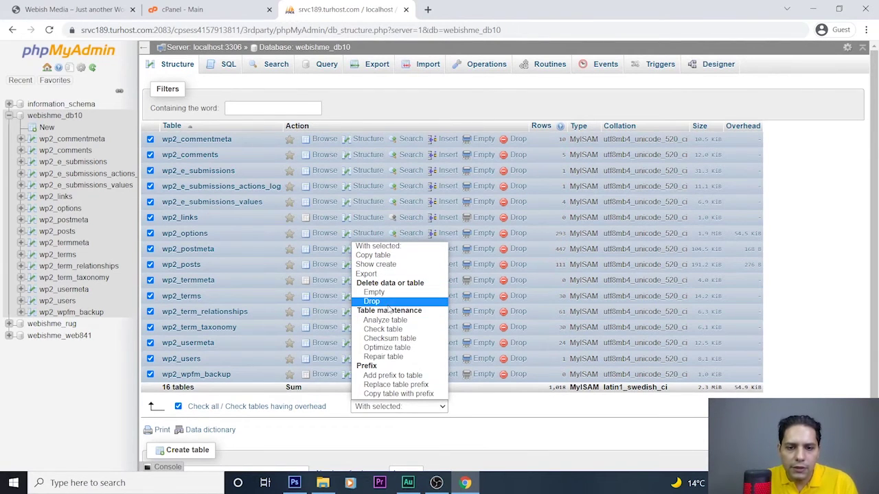
click(371, 302)
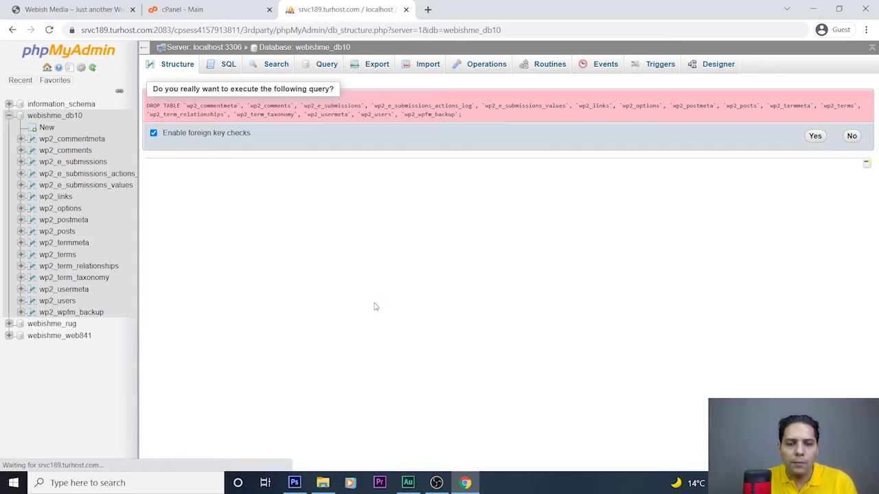
click(814, 136)
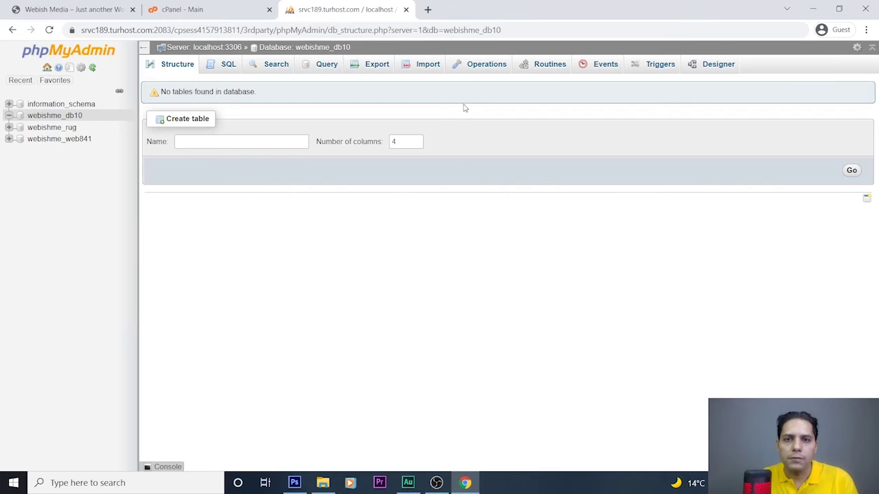
- Load webishmedia.com in a new browser tab to check the site with its database emptied
click(428, 11)
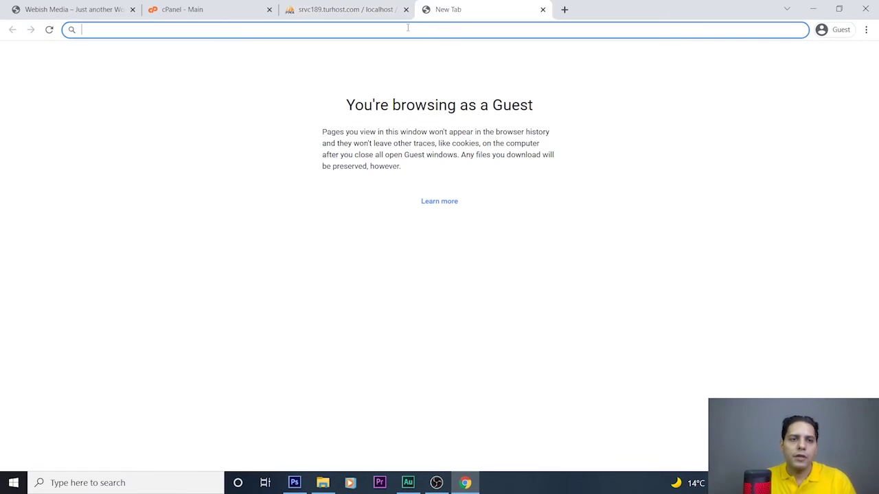
text(webish)
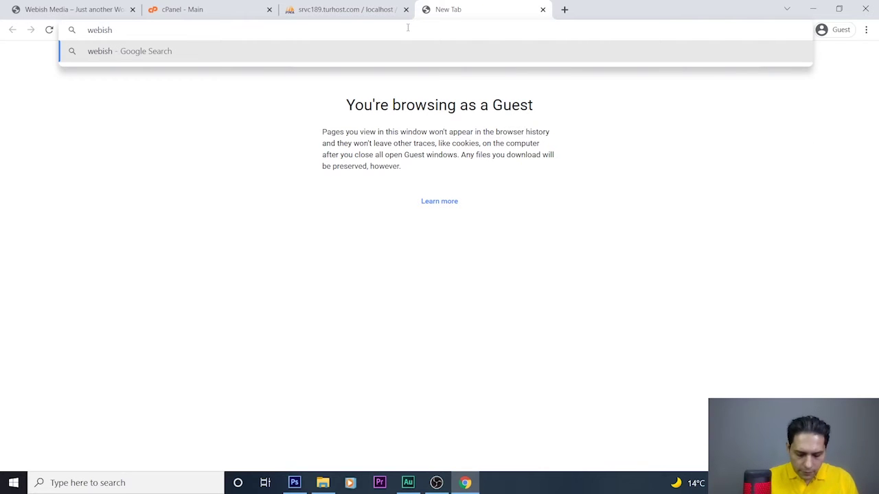
text(media)
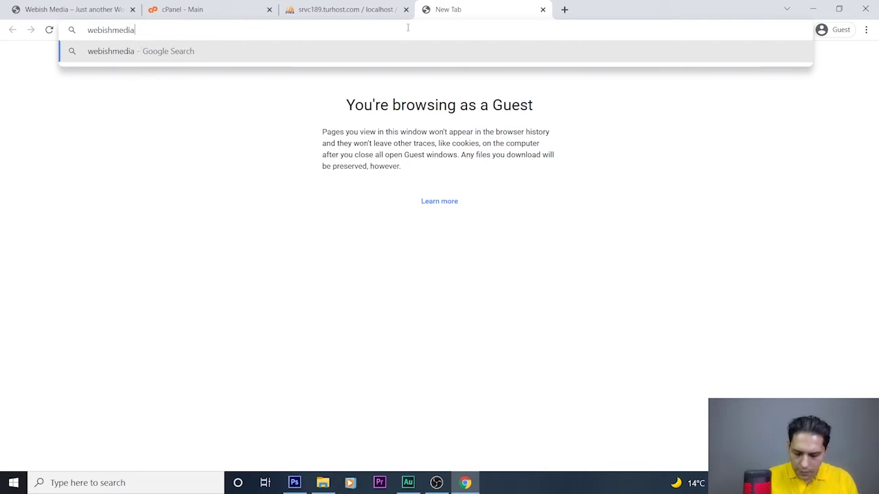
key(ctrl+Return)
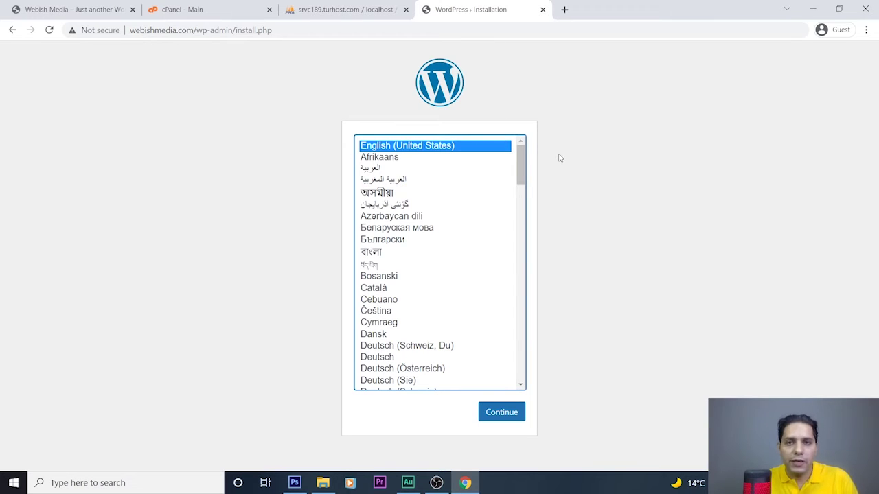
- In phpMyAdmin, start an import into webishme_db10 and choose webishme_db10.sql from the Back up folder on the Desktop
click(334, 10)
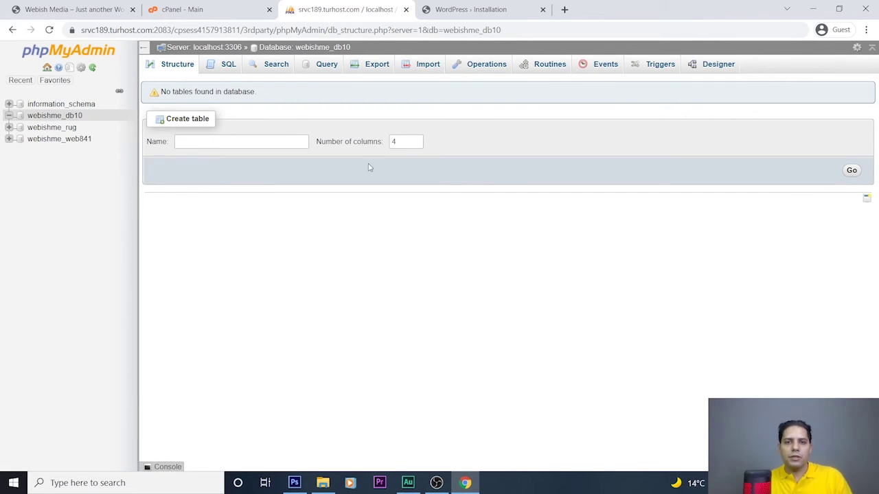
click(39, 119)
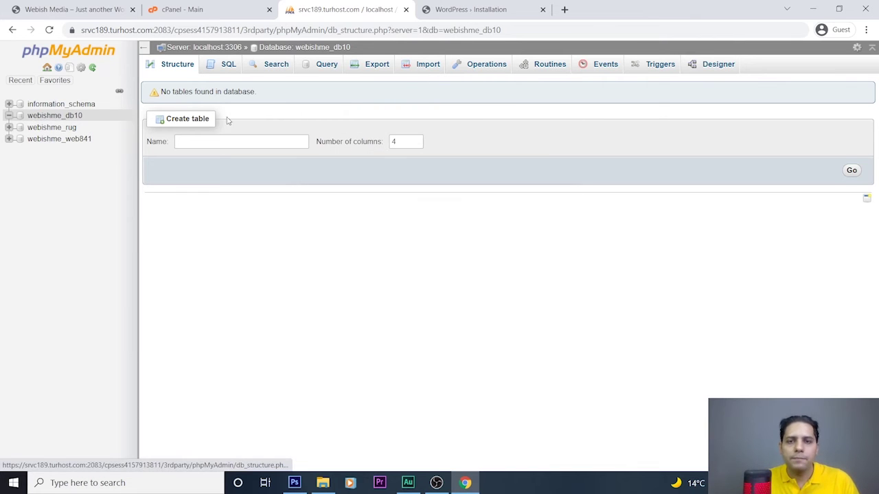
click(422, 65)
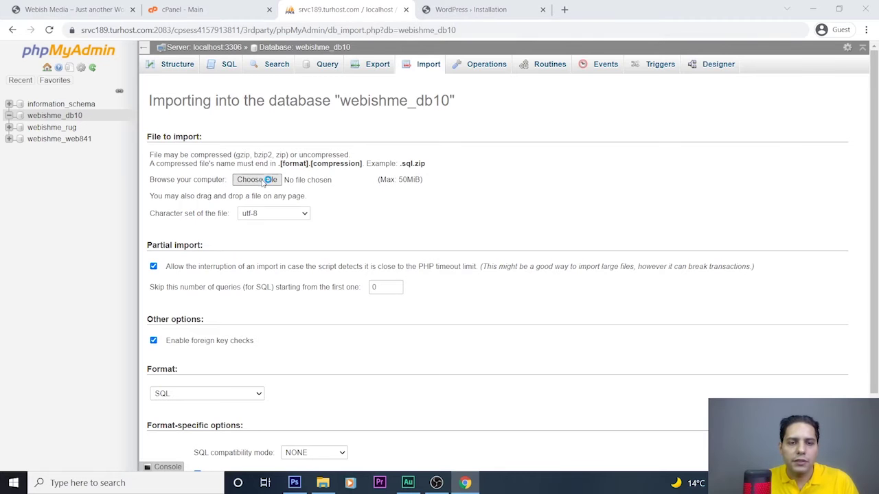
click(256, 180)
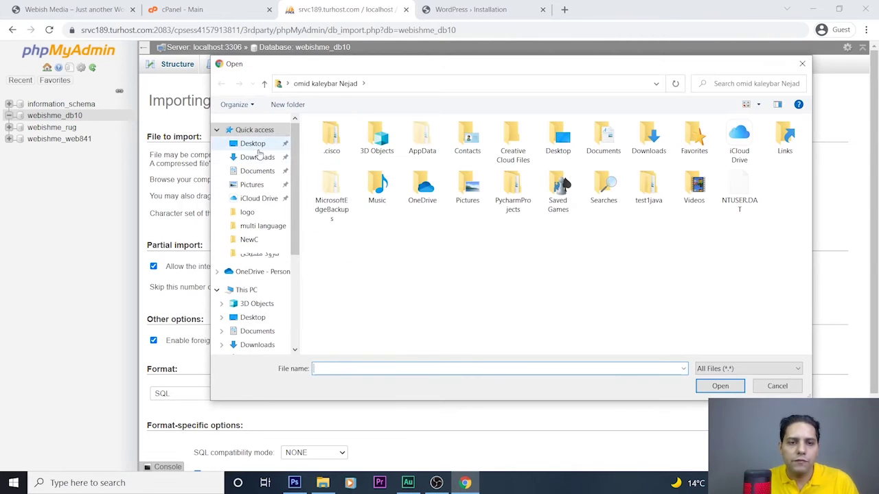
click(261, 145)
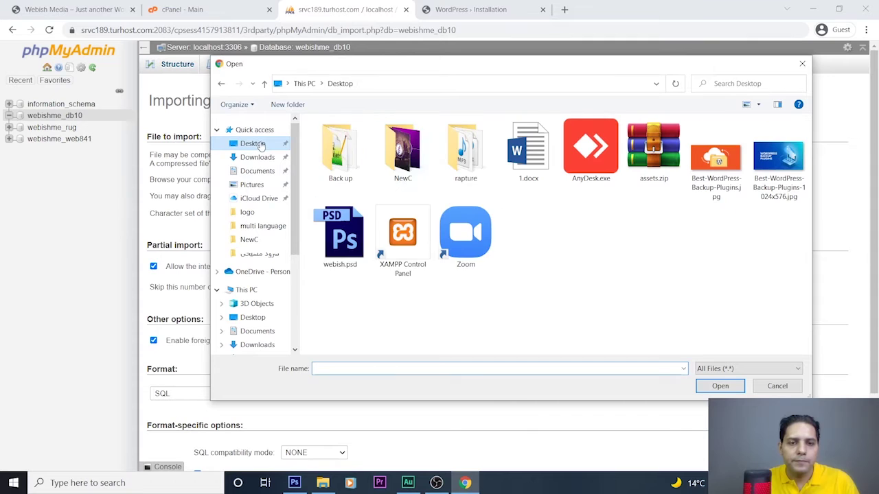
double_click(341, 152)
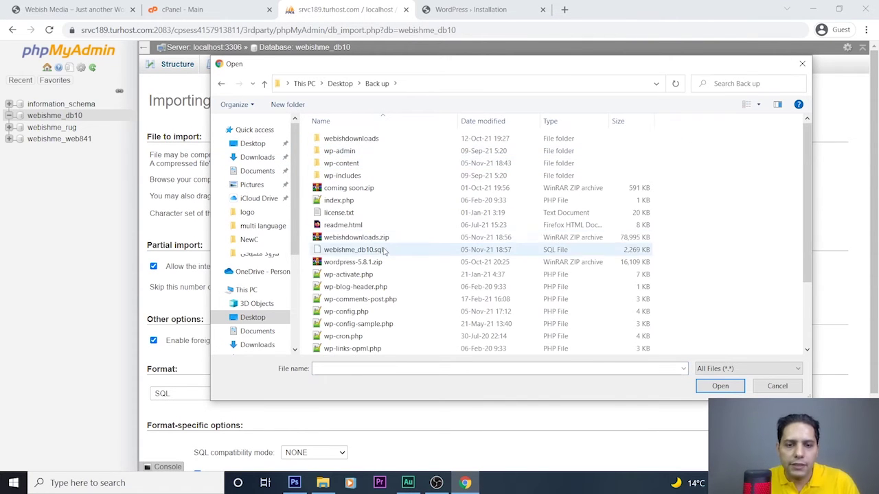
scroll(384, 251, down, 1)
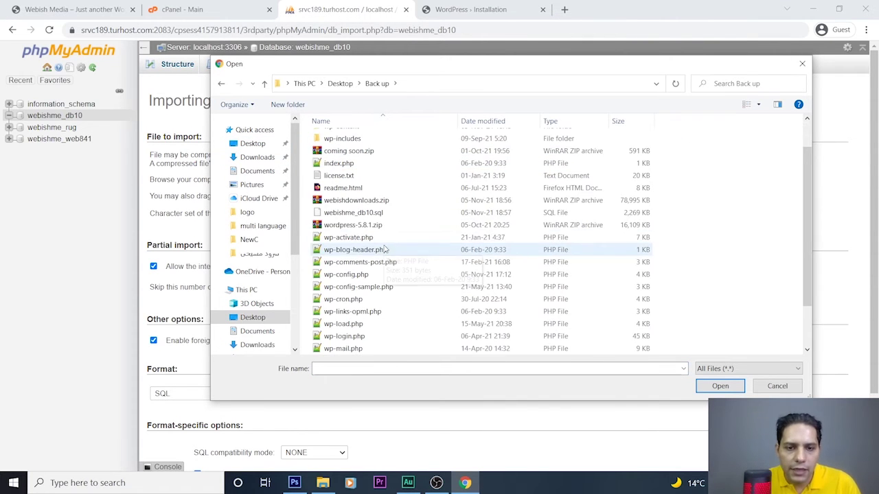
click(354, 213)
click(720, 386)
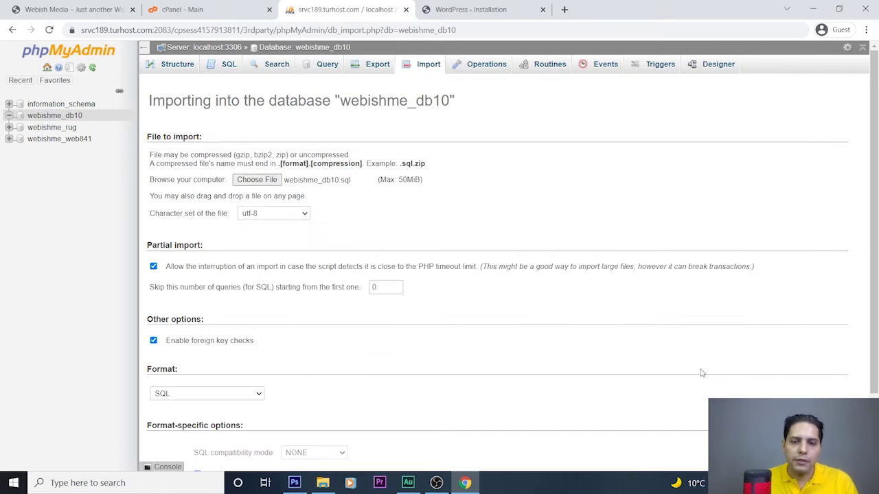
- Run the import of the chosen file in SQL format, keeping the default options
scroll(398, 265, down, 1)
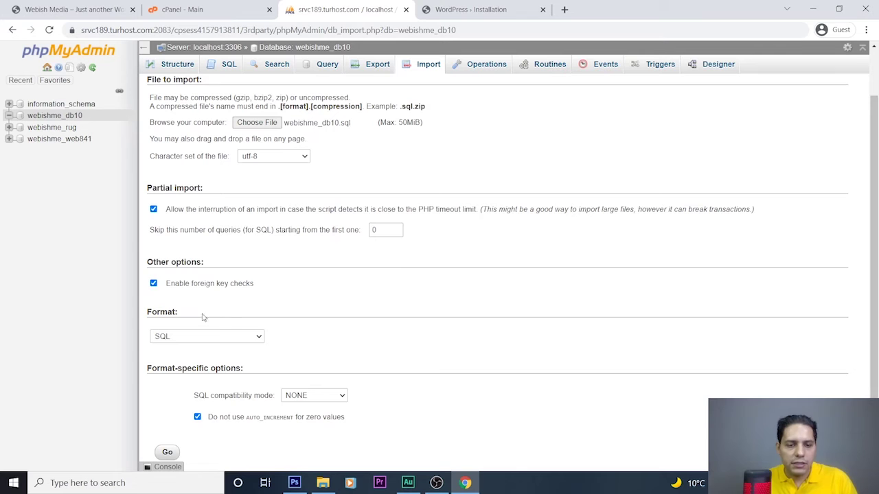
scroll(175, 449, down, 1)
click(171, 426)
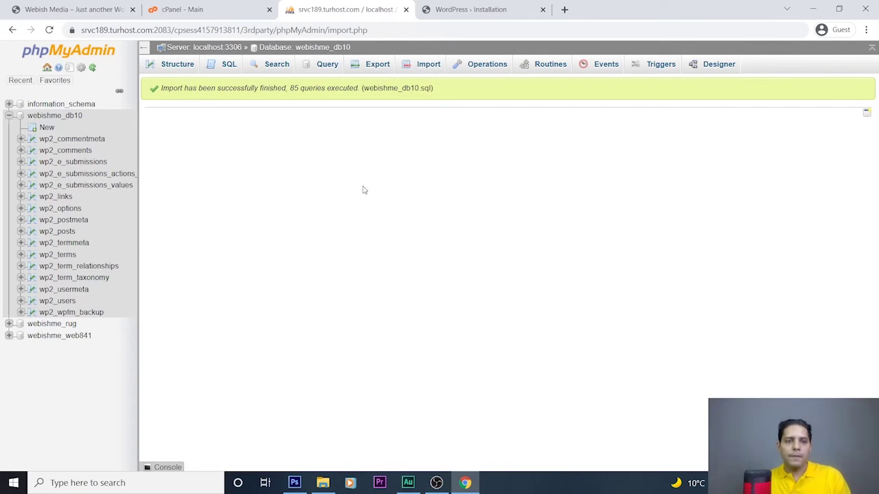
- In the WordPress installation tab, shorten the address to webishmedia.com and load the site's home page
click(467, 9)
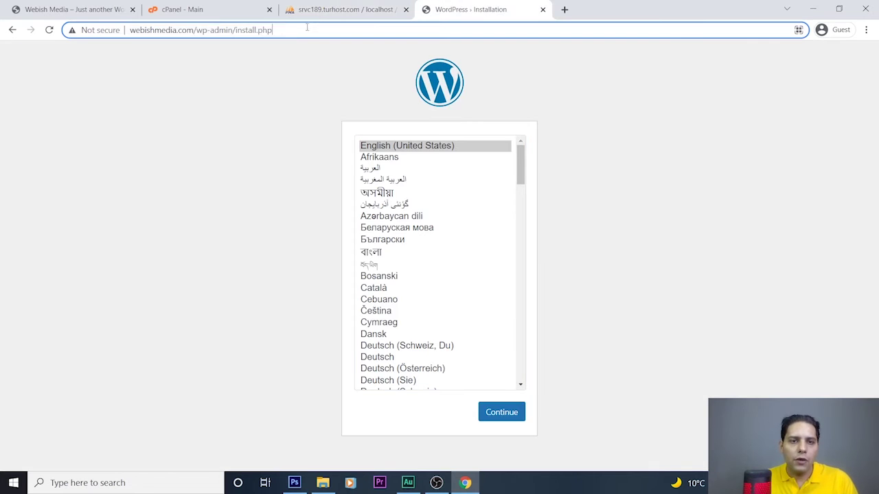
key(BackSpace)
key(BackSpace)
key(BackSpace)
key(BackSpace)
key(BackSpace)
key(BackSpace)
key(BackSpace)
key(BackSpace)
key(BackSpace)
key(BackSpace)
key(BackSpace)
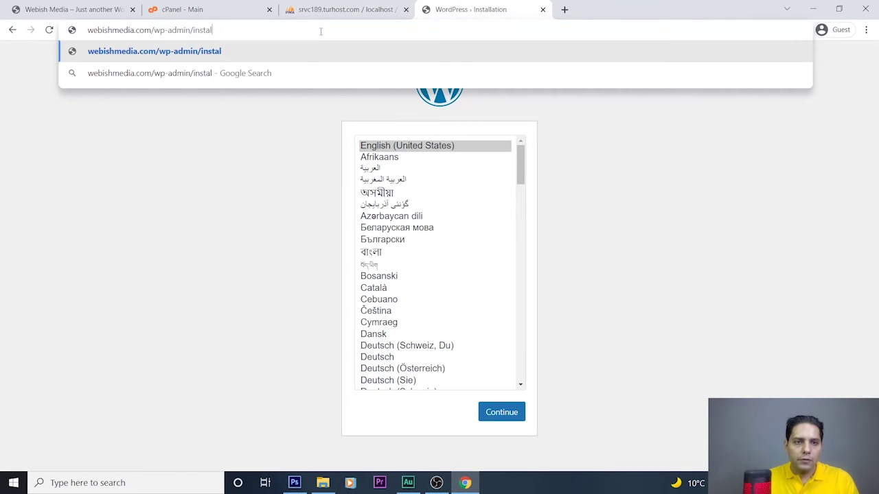
key(BackSpace)
key(BackSpace)
key(BackSpace)
key(BackSpace)
key(BackSpace)
key(BackSpace)
key(BackSpace)
key(BackSpace)
key(BackSpace)
key(BackSpace)
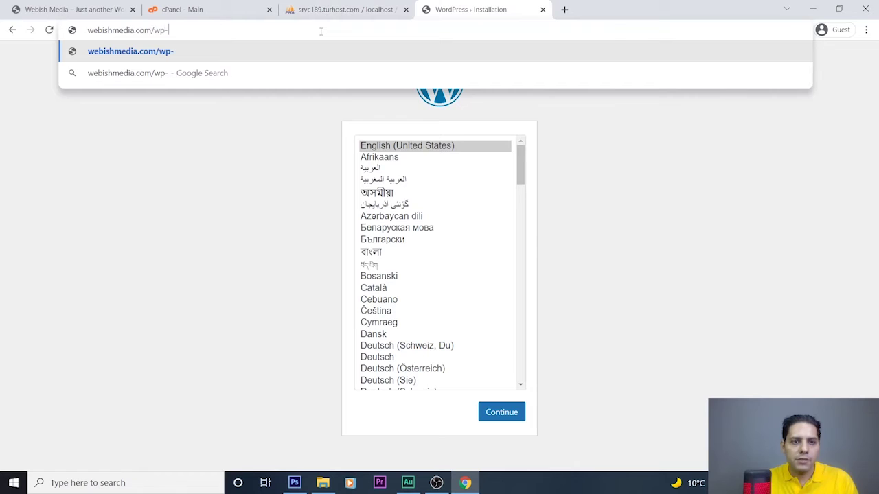
key(Return)
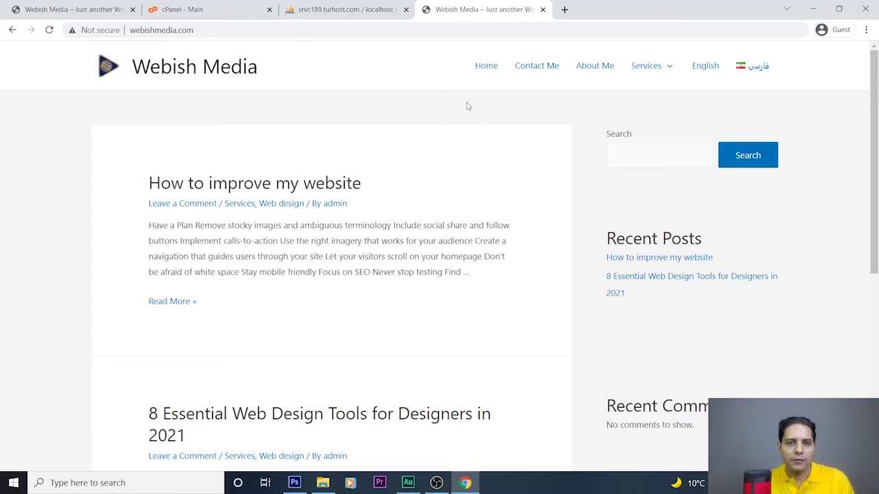
- Switch back to phpMyAdmin and show the import page of webishme_db10 again
click(343, 11)
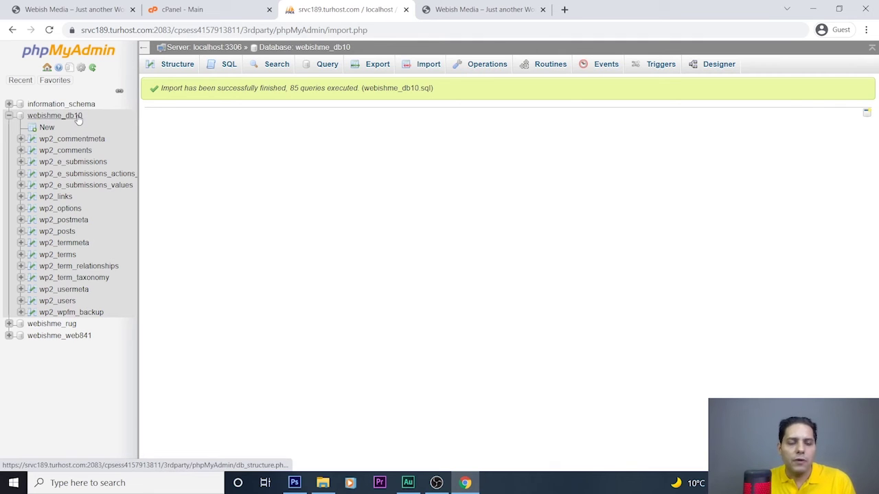
click(424, 65)
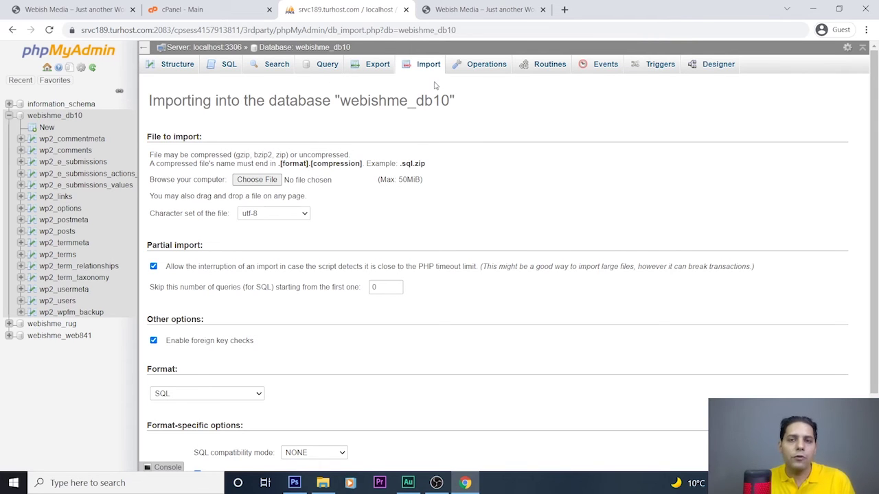
- Launch File Manager from the cPanel Files section and browse the contents of the public_html folder
click(225, 15)
scroll(523, 203, up, 3)
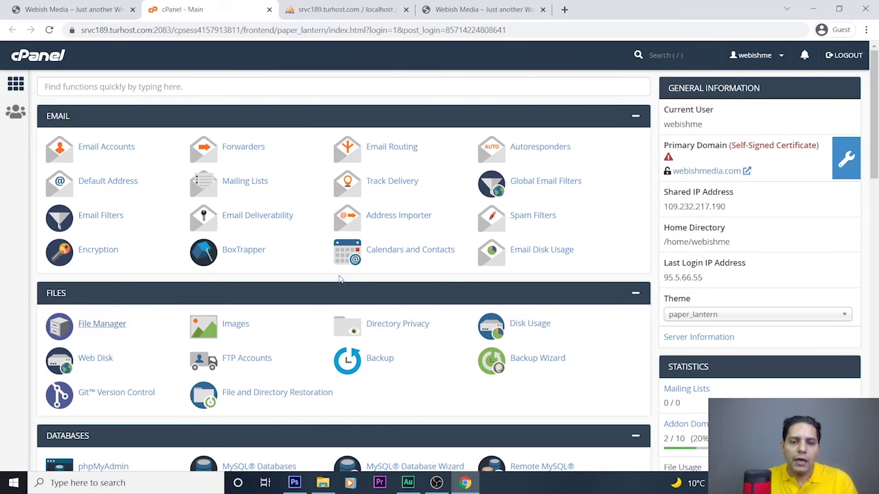
click(107, 327)
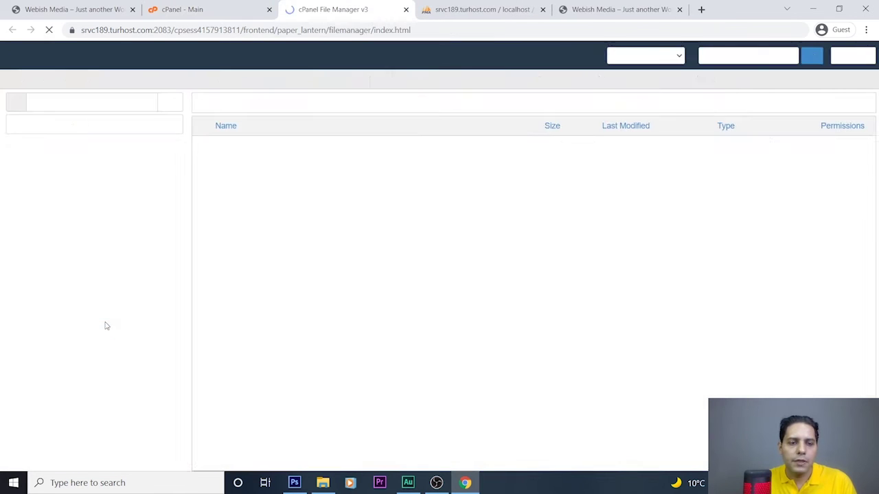
scroll(267, 390, down, 2)
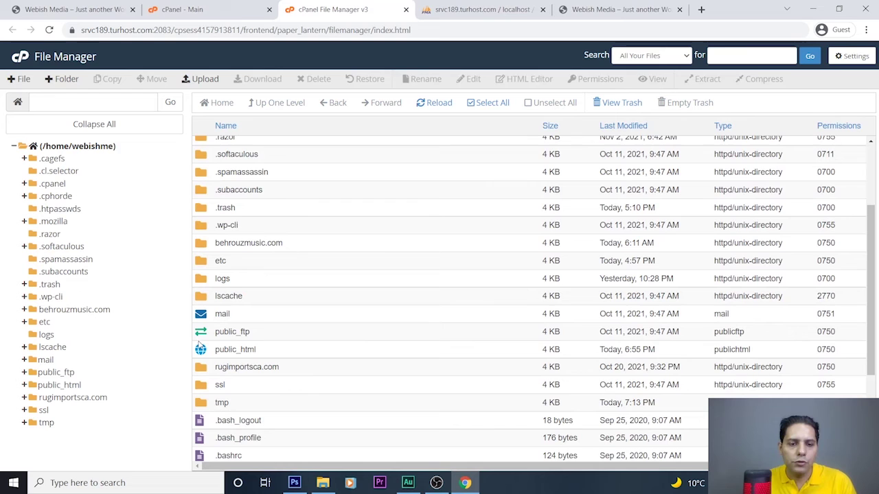
double_click(199, 352)
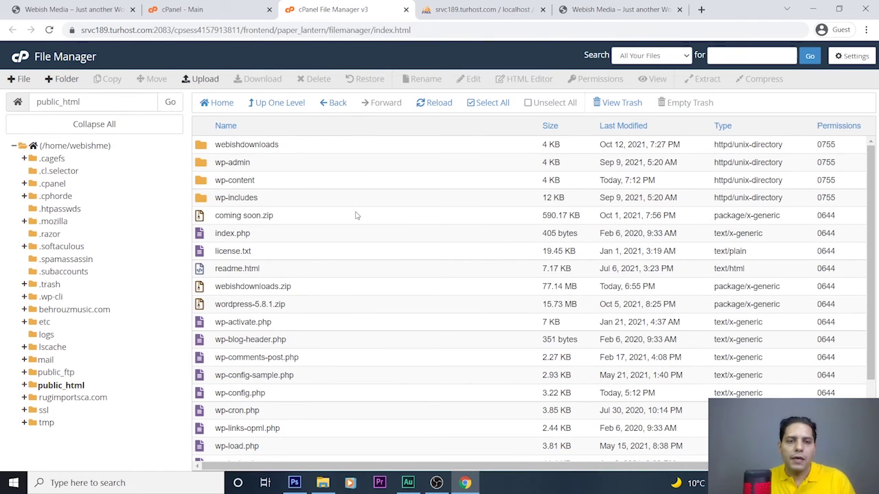
scroll(354, 222, down, 2)
scroll(364, 261, up, 2)
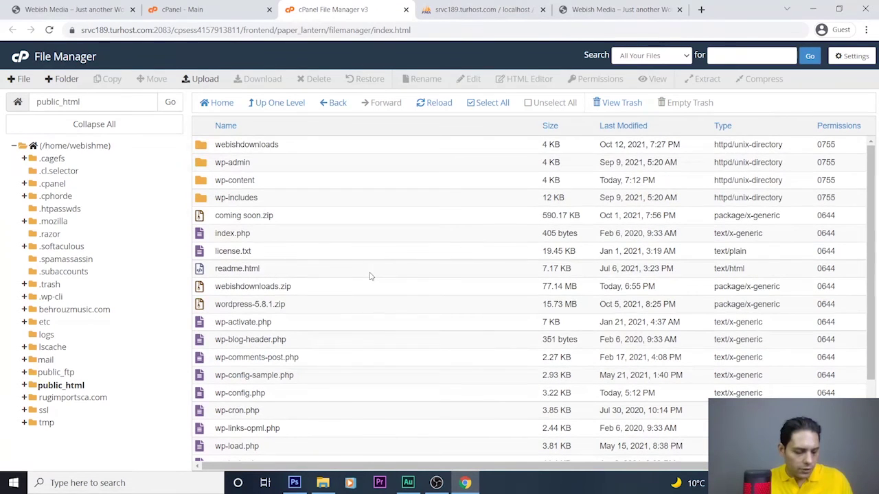
key(ctrl+a)
click(371, 265)
click(350, 162)
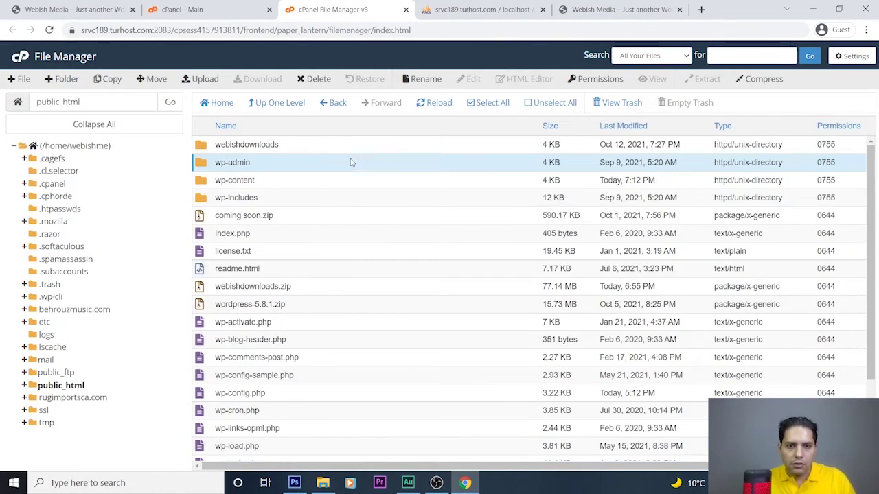
scroll(370, 309, down, 3)
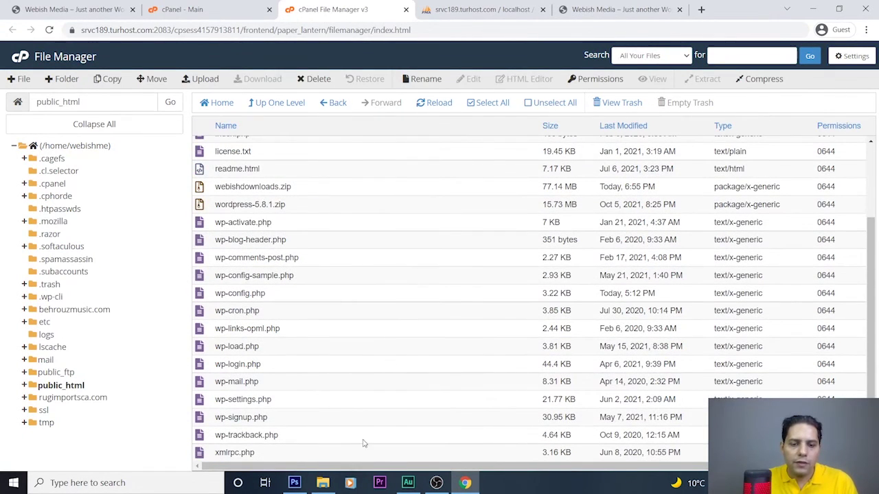
scroll(549, 357, up, 3)
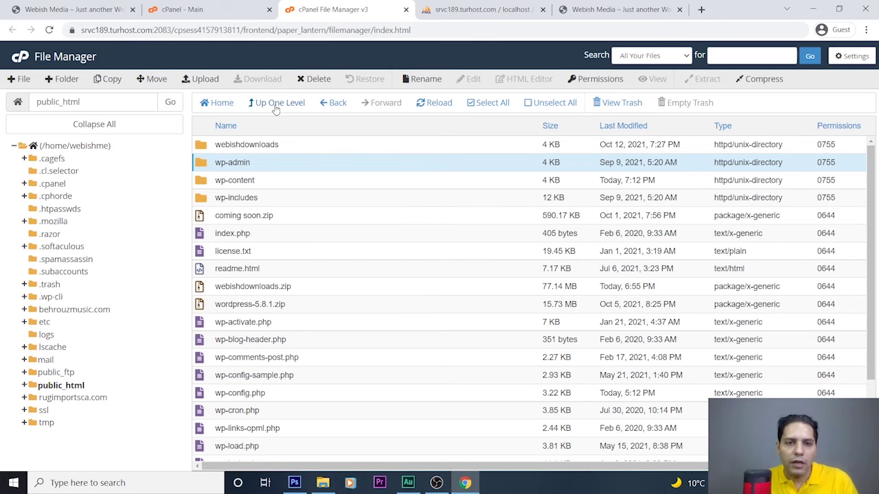
- Select all files and folders in public_html and permanently delete them, skipping the trash
click(479, 103)
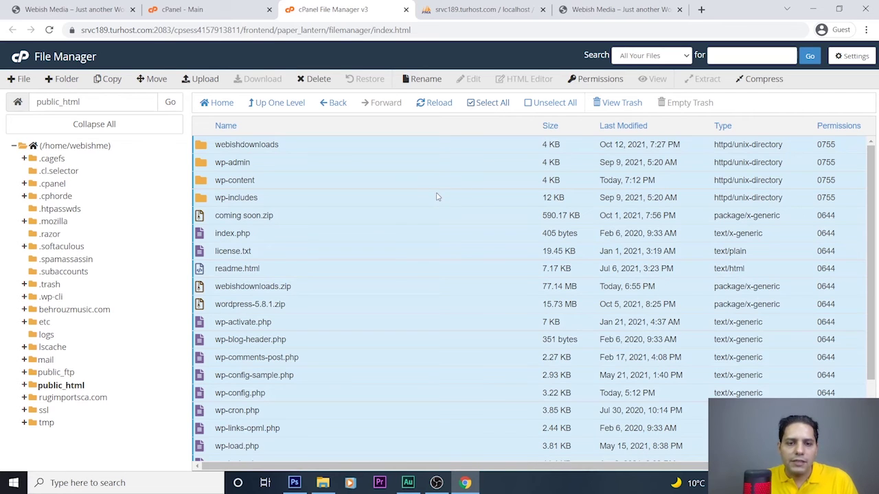
scroll(456, 311, down, 3)
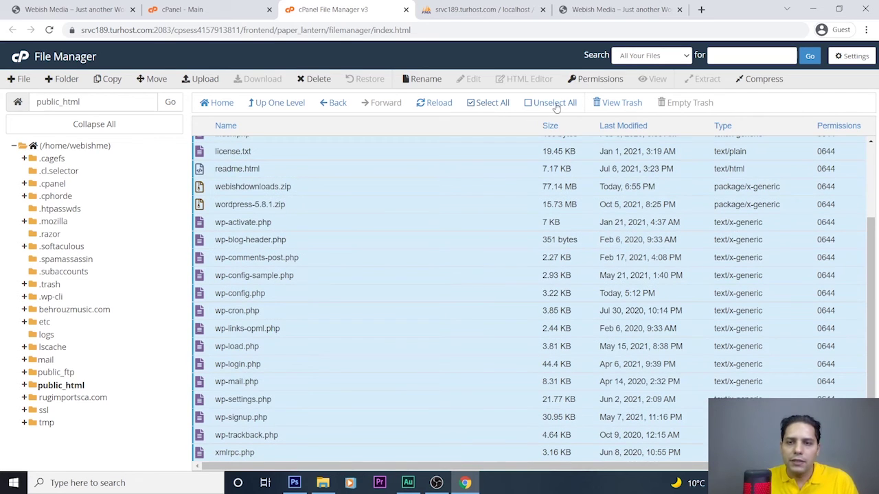
right_click(420, 175)
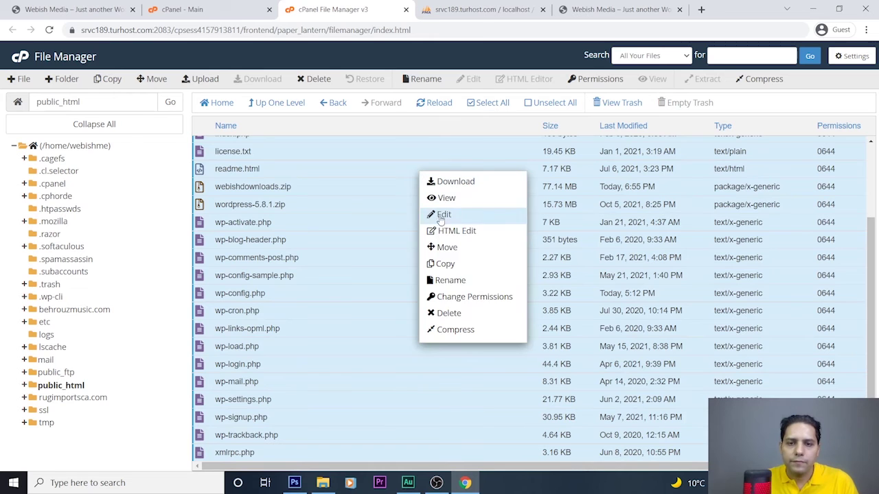
click(449, 313)
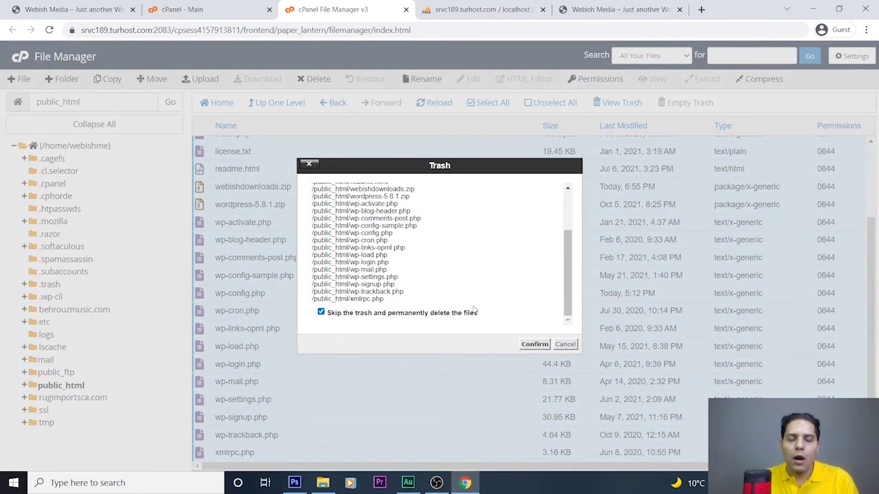
click(524, 344)
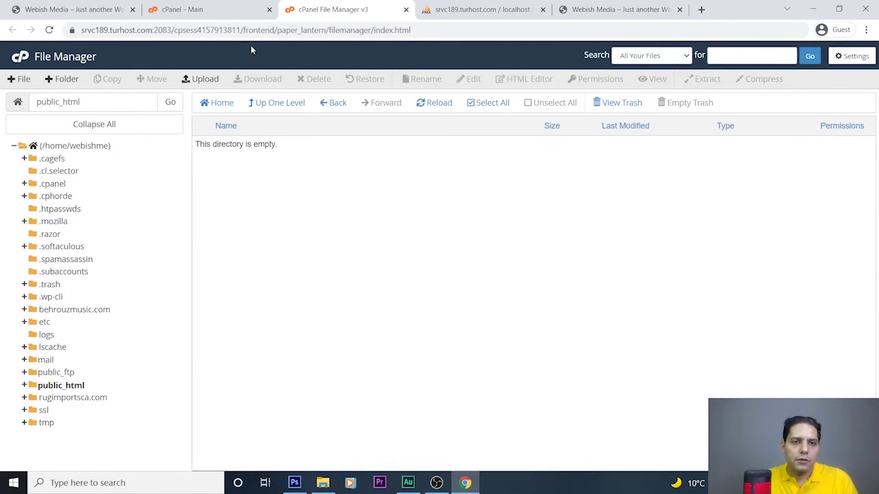
- Relaunch File Manager from the cPanel main page and open the public_html folder
click(223, 15)
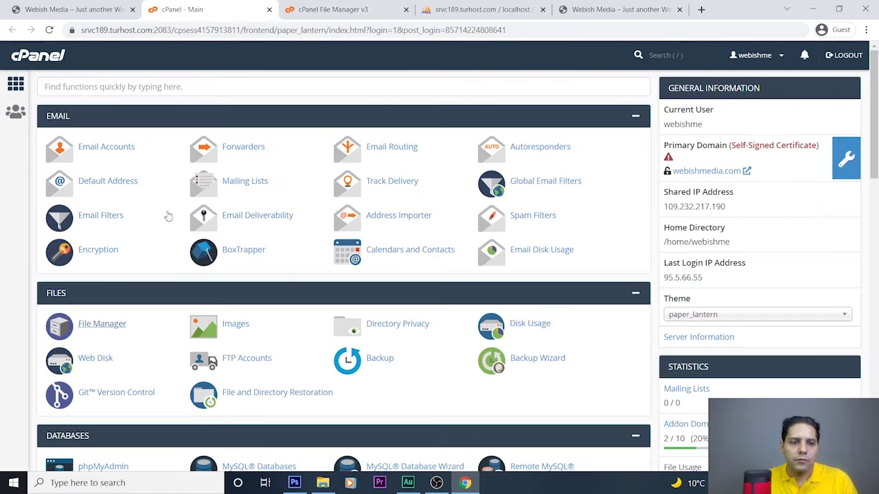
click(103, 324)
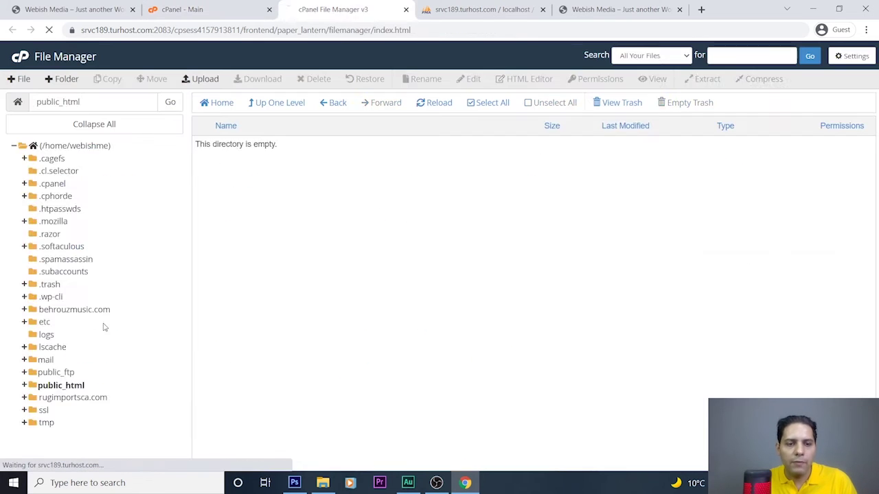
scroll(240, 403, down, 2)
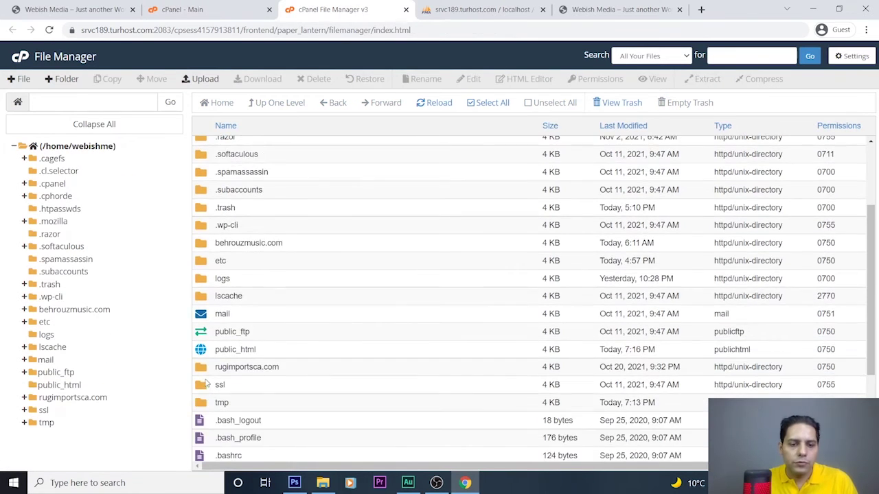
double_click(201, 350)
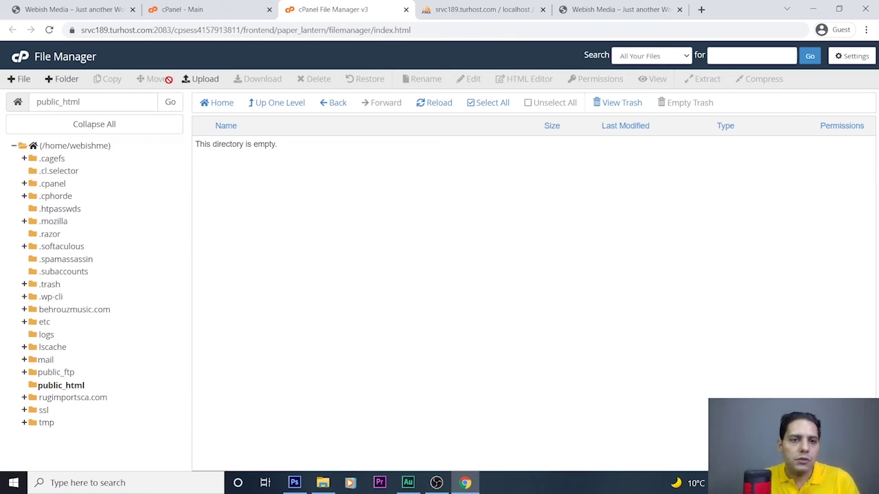
- Upload webishdownloads.zip from the Back up folder on the Desktop into public_html
click(203, 79)
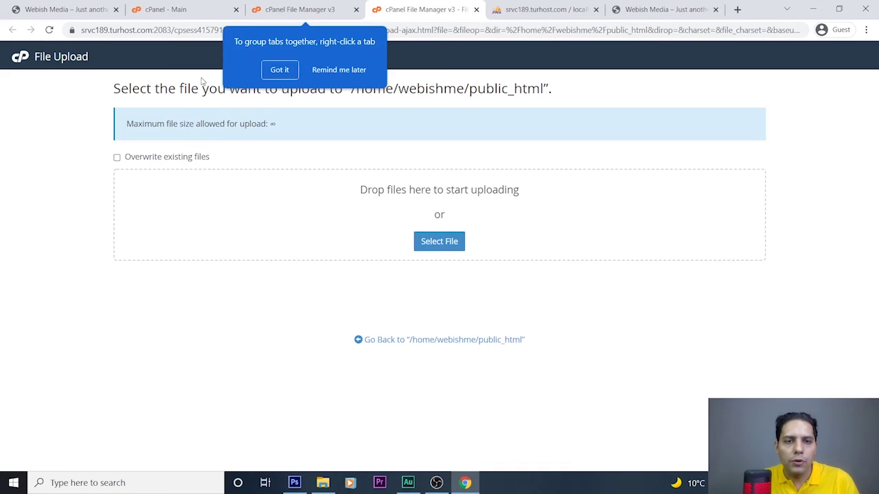
click(294, 76)
click(448, 249)
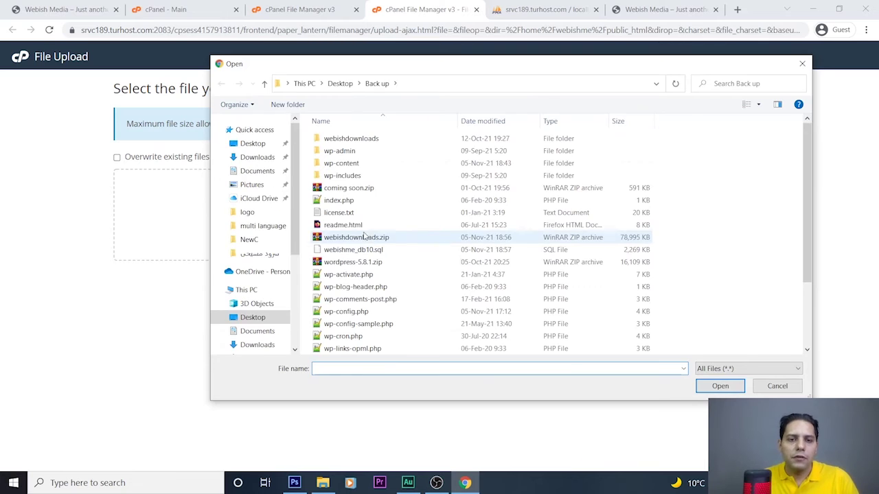
click(251, 143)
double_click(346, 161)
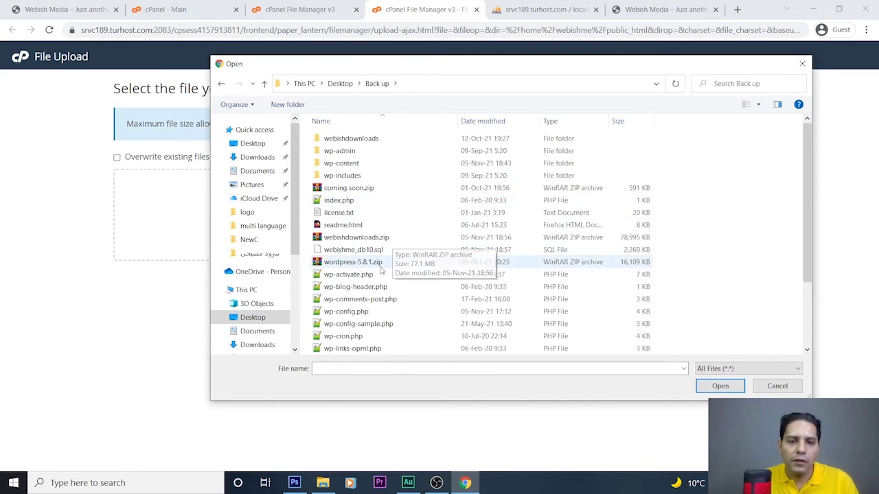
click(379, 240)
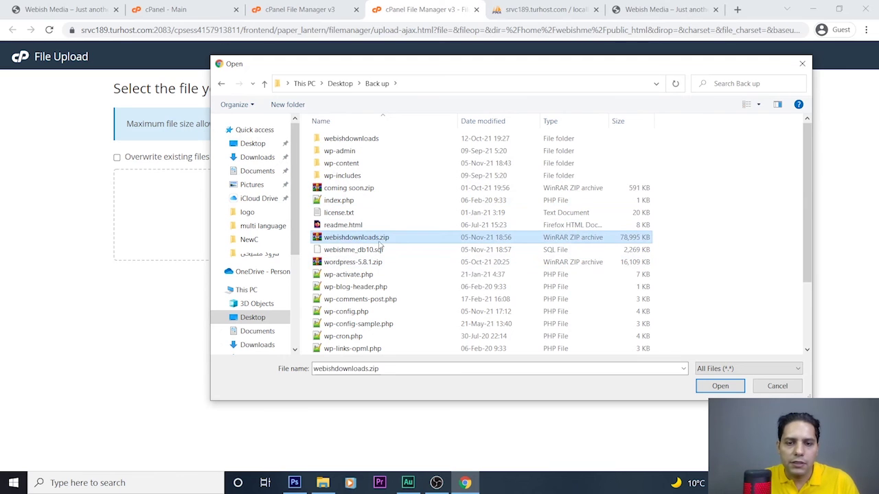
click(721, 389)
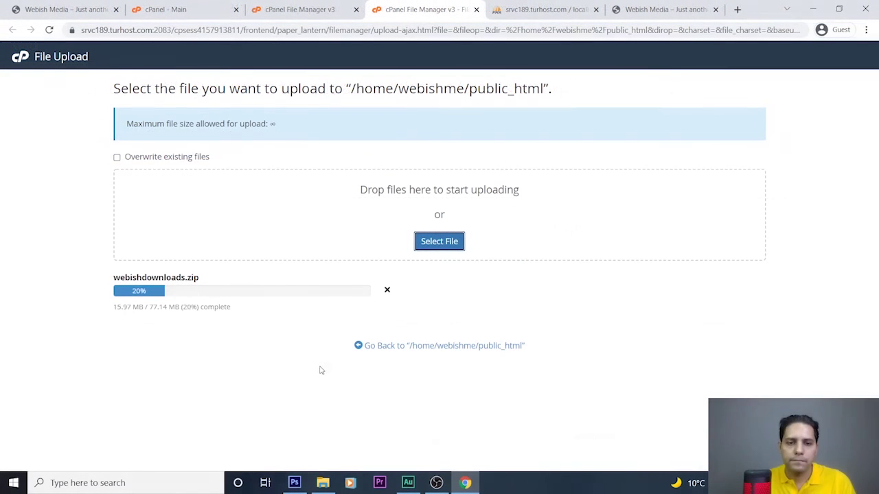
- Check webishmedia.com by reloading it during the upload, and return to the File Upload page to check the progress
click(680, 11)
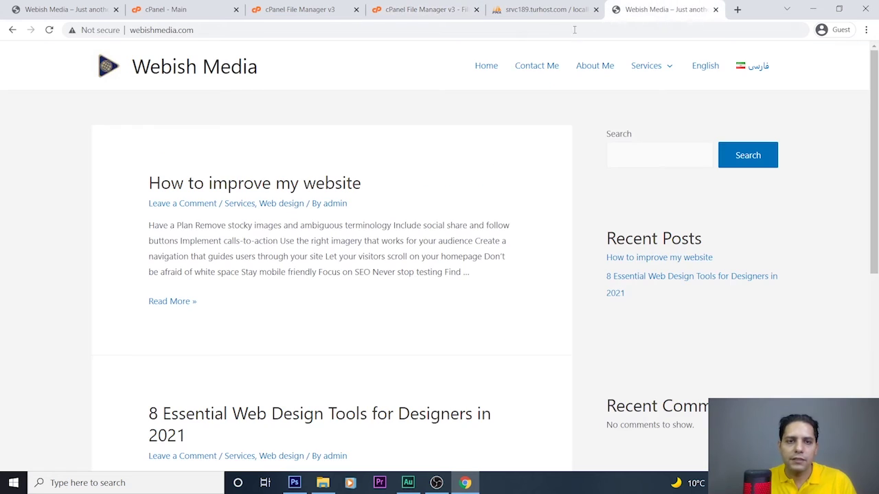
click(49, 30)
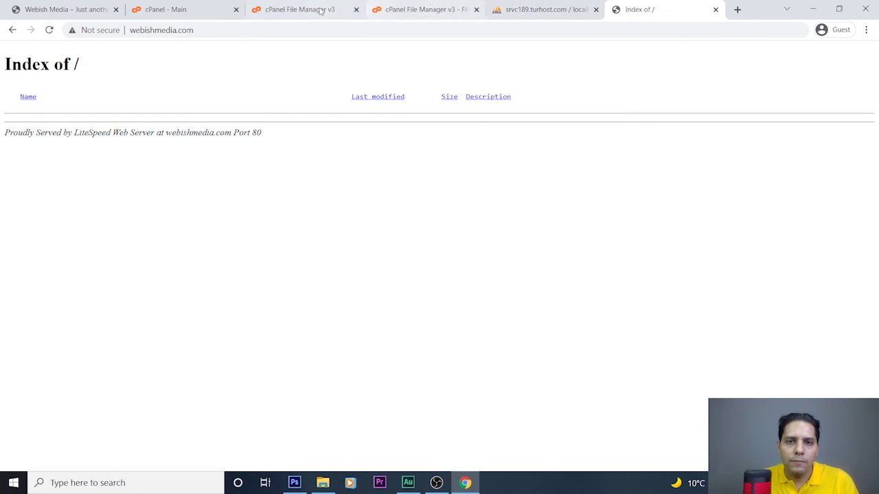
click(418, 9)
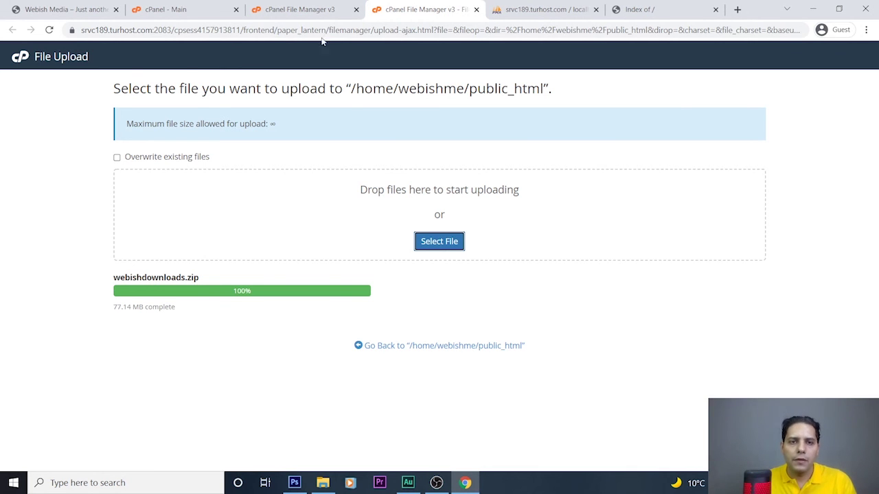
- Refresh the public_html listing in File Manager and extract webishdownloads.zip into /public_html
click(312, 9)
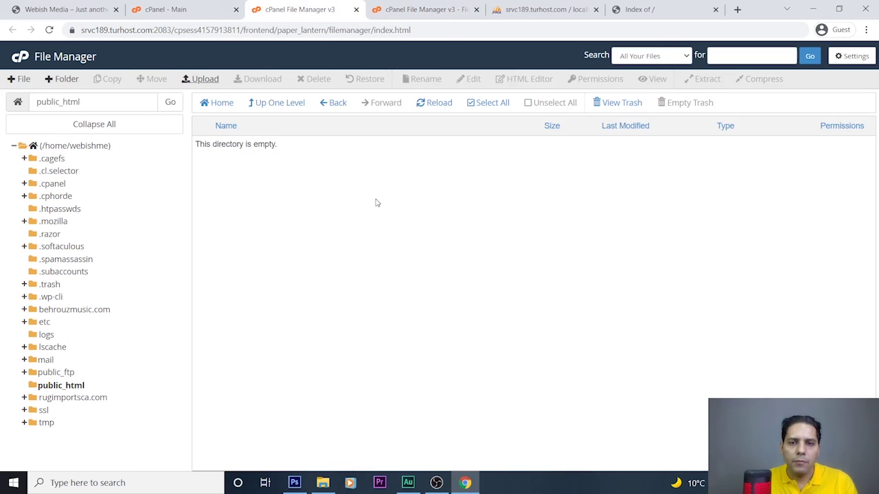
click(439, 103)
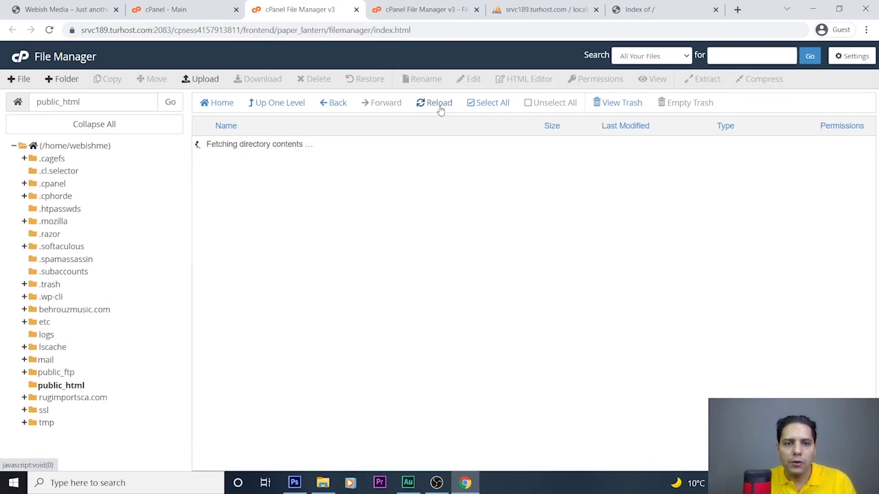
click(244, 146)
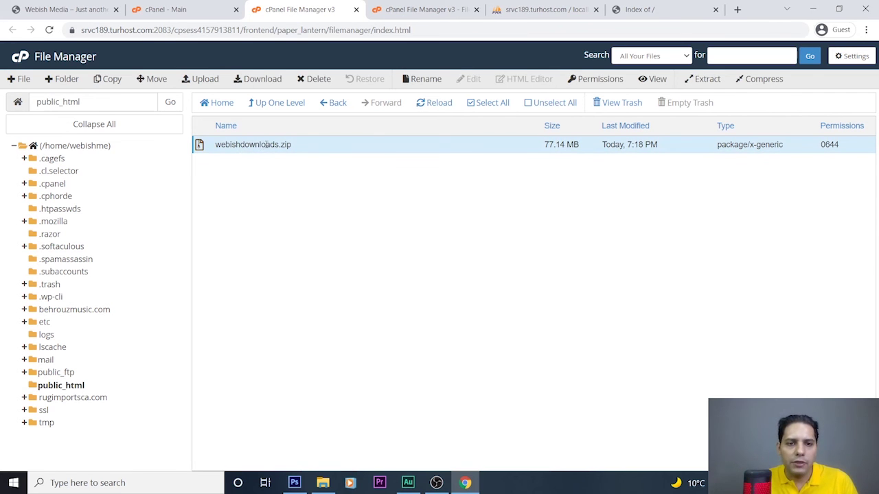
right_click(267, 145)
click(300, 273)
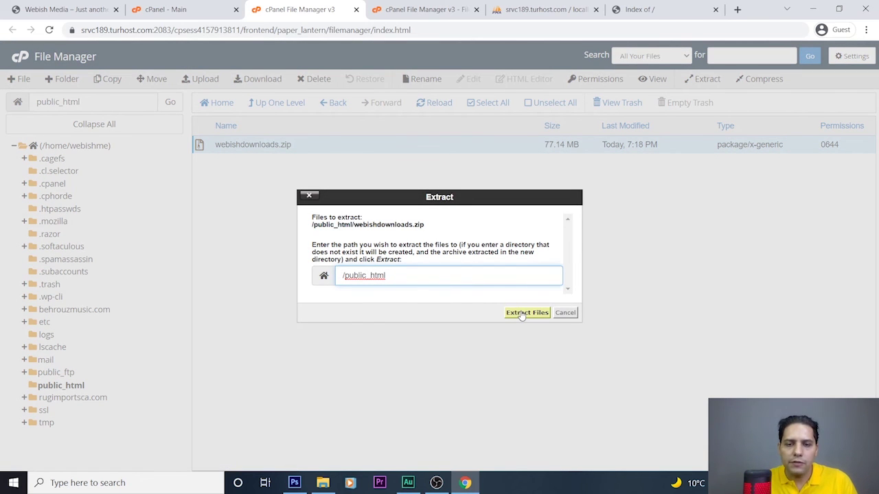
click(526, 312)
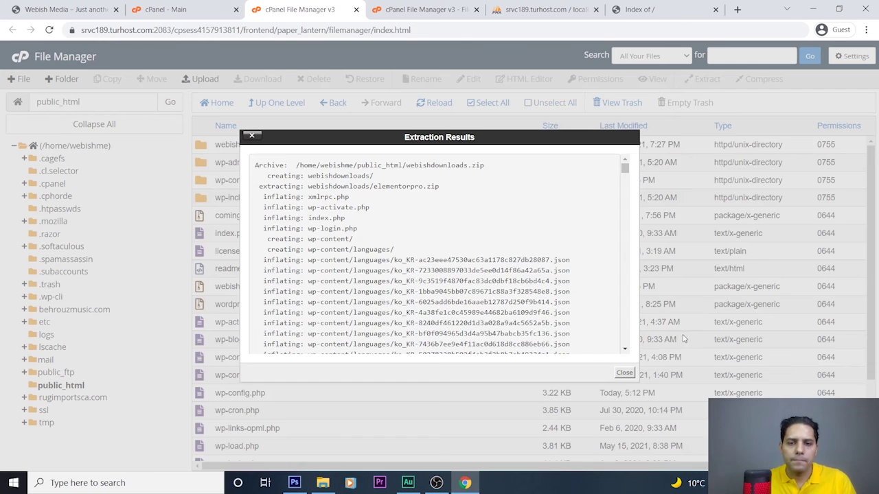
click(624, 373)
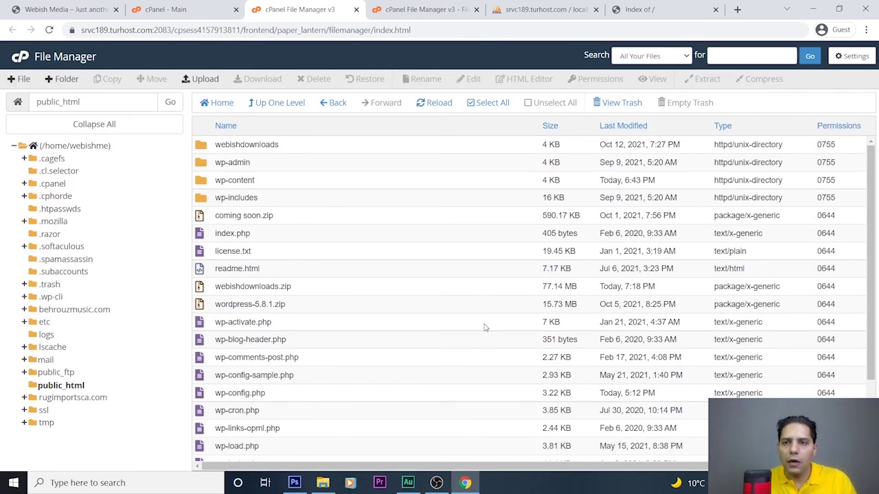
- Reload the webishmedia.com home page to check the site with the restored files
click(635, 9)
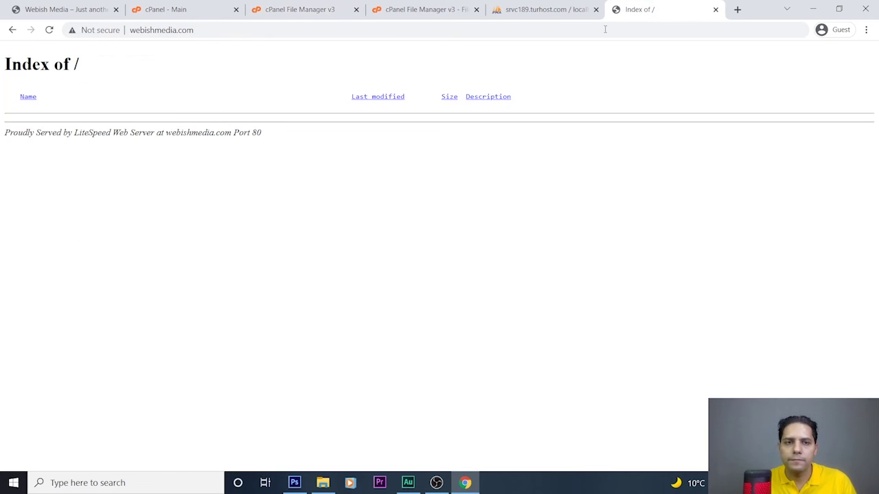
click(45, 33)
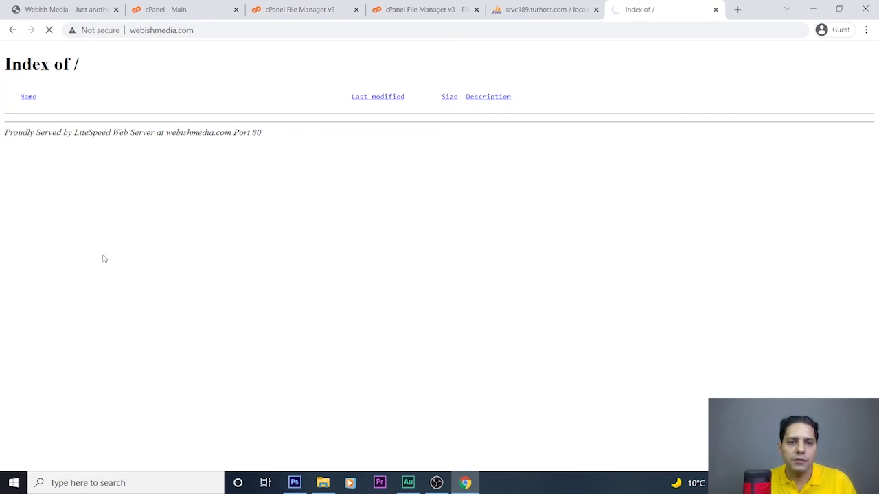